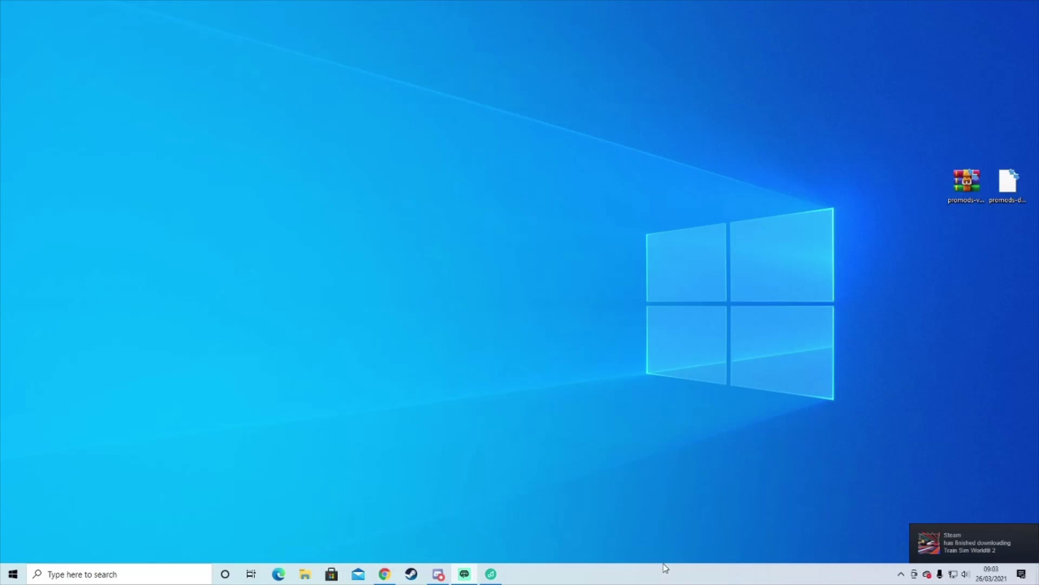
Step: Switch to Chrome and open the Euro Truck Simulator 2 compatibility page on the ProMods website
{"action": "left_click", "coordinate": [392, 578]}
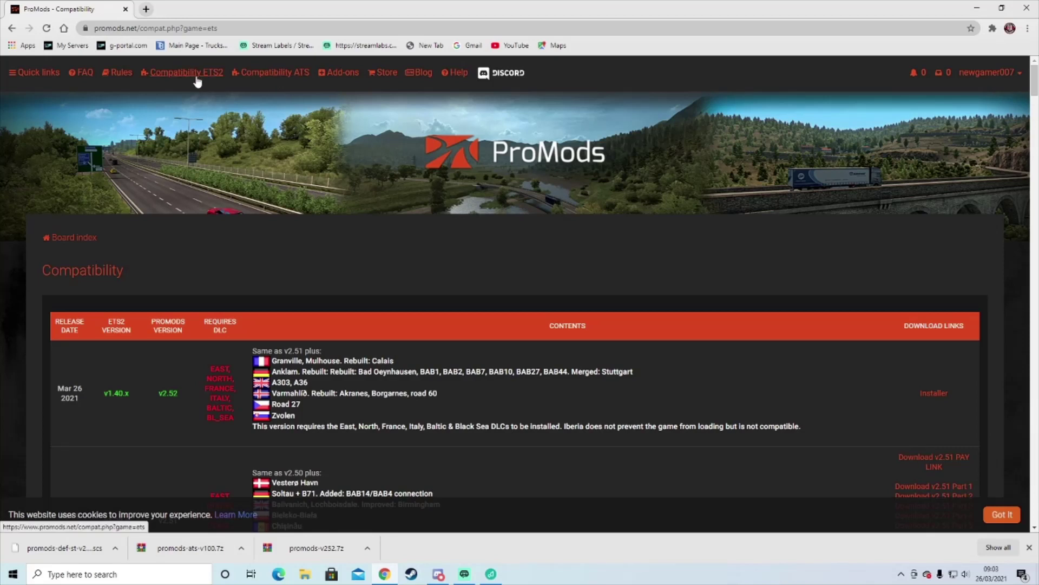
{"action": "left_click", "coordinate": [173, 76]}
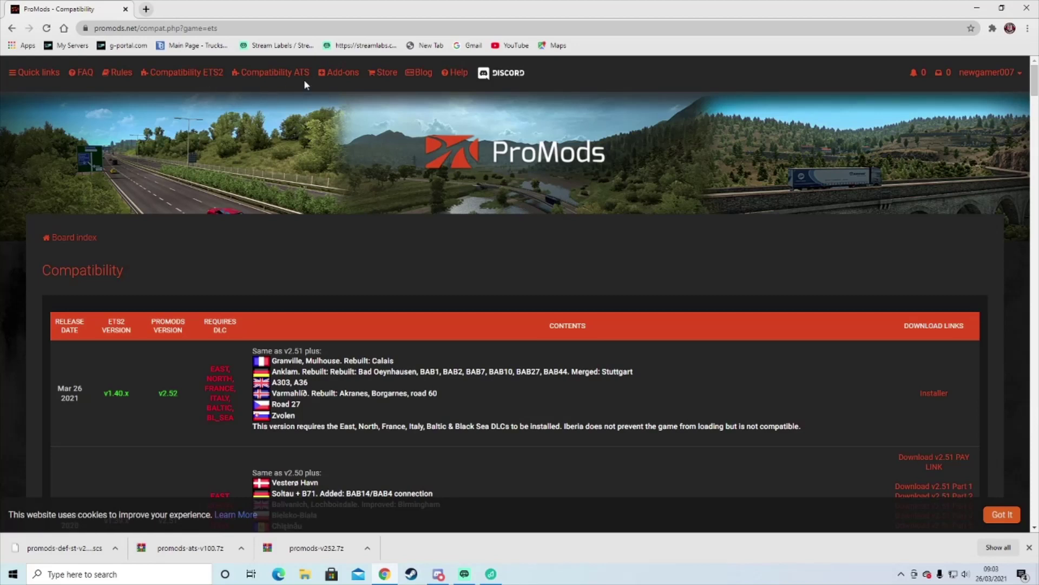
{"action": "left_click", "coordinate": [210, 76]}
{"action": "left_click", "coordinate": [1016, 474]}
{"action": "left_click", "coordinate": [1016, 473]}
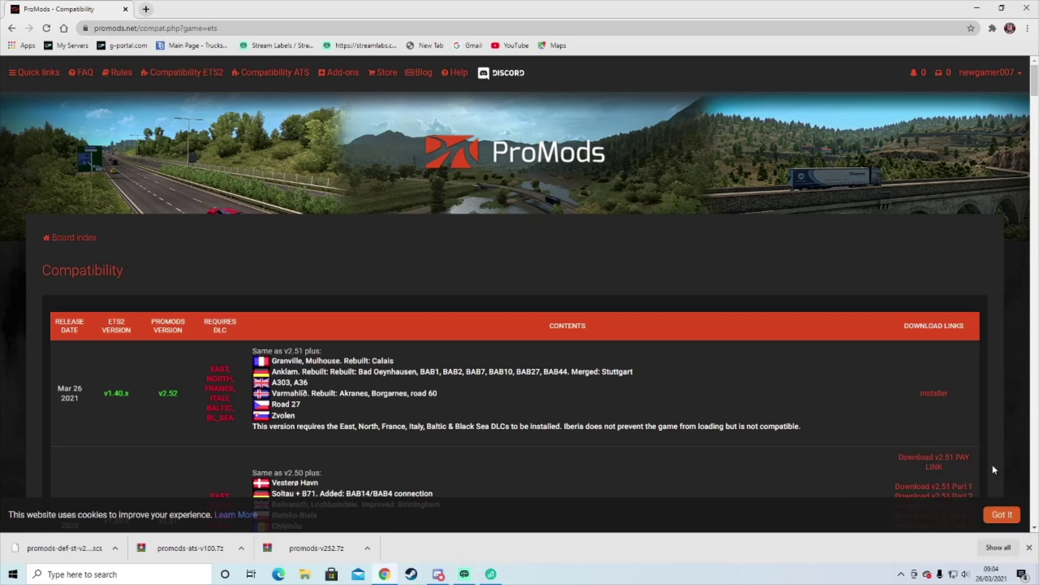
Step: Start the ProMods 2.52 installer for ETS2 1.40 and open its def file generator
{"action": "left_click", "coordinate": [941, 395]}
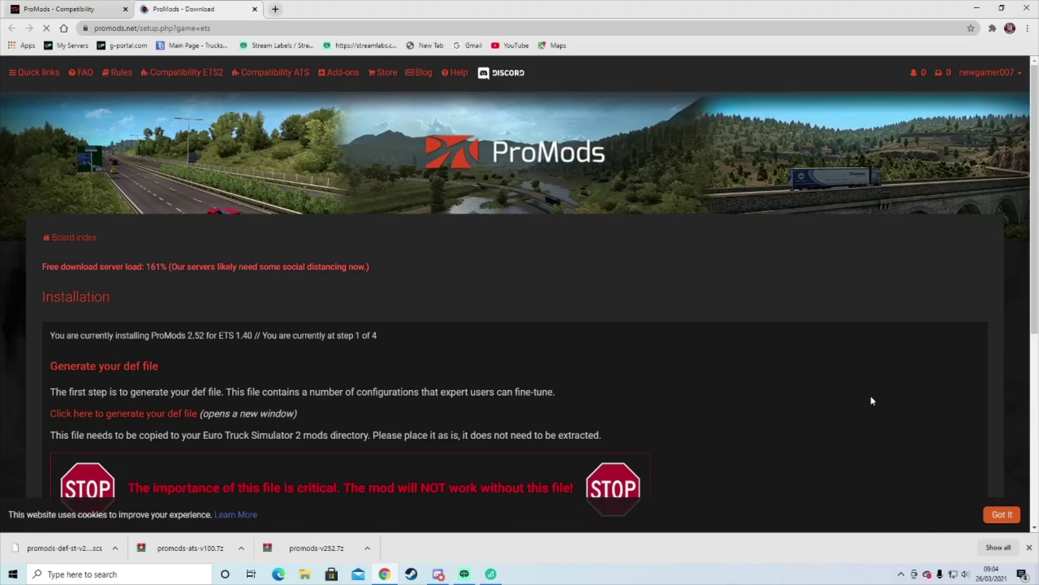
{"action": "scroll", "coordinate": [770, 399], "scroll_direction": "down", "scroll_amount": 3}
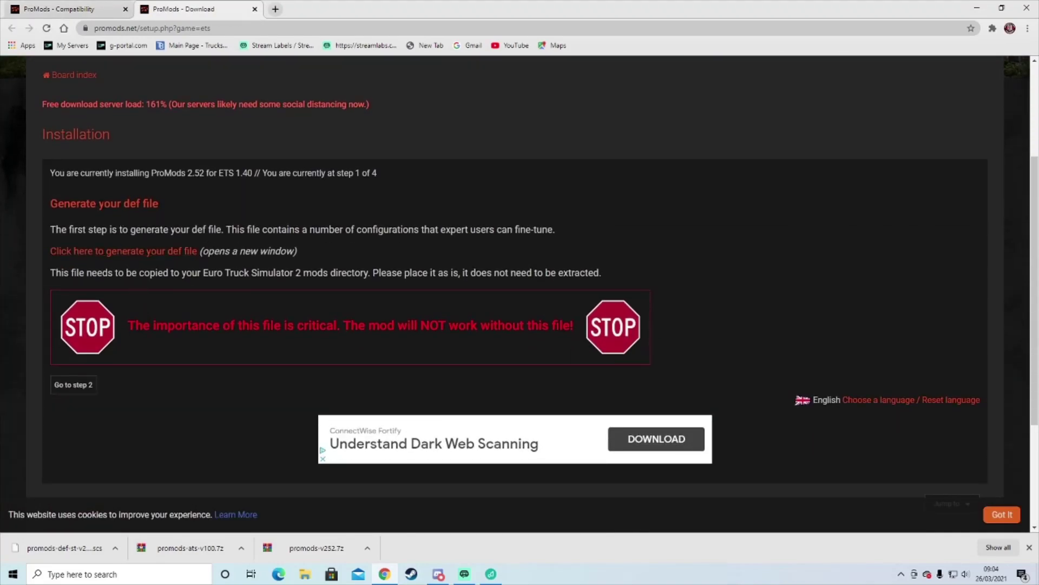
{"action": "left_click", "coordinate": [117, 255]}
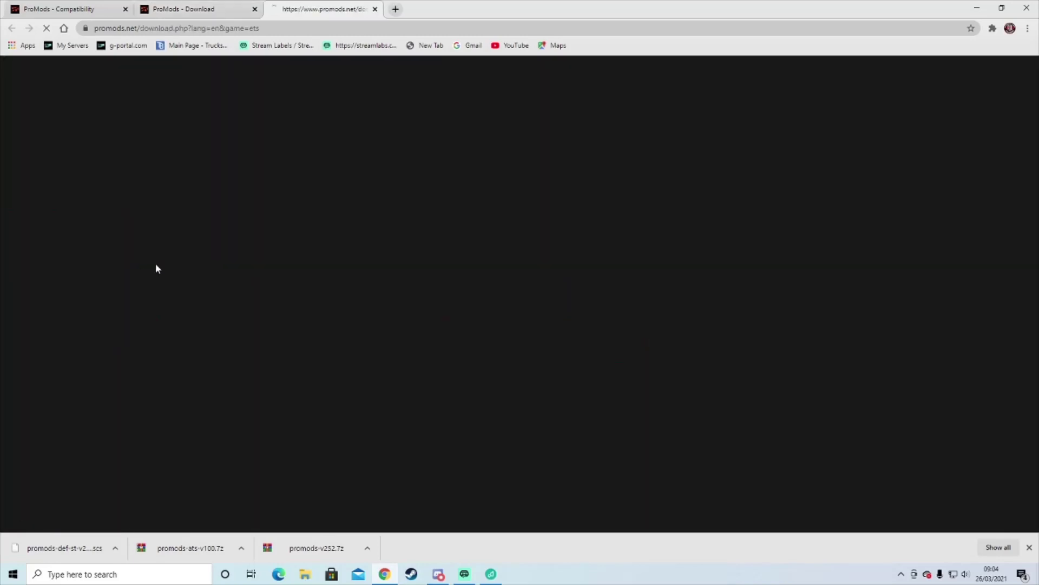
Step: Review the definition settings, generate the def file with them unchanged, and save it as promods-def-st-v252 in Downloads
{"action": "scroll", "coordinate": [207, 278], "scroll_direction": "down", "scroll_amount": 7}
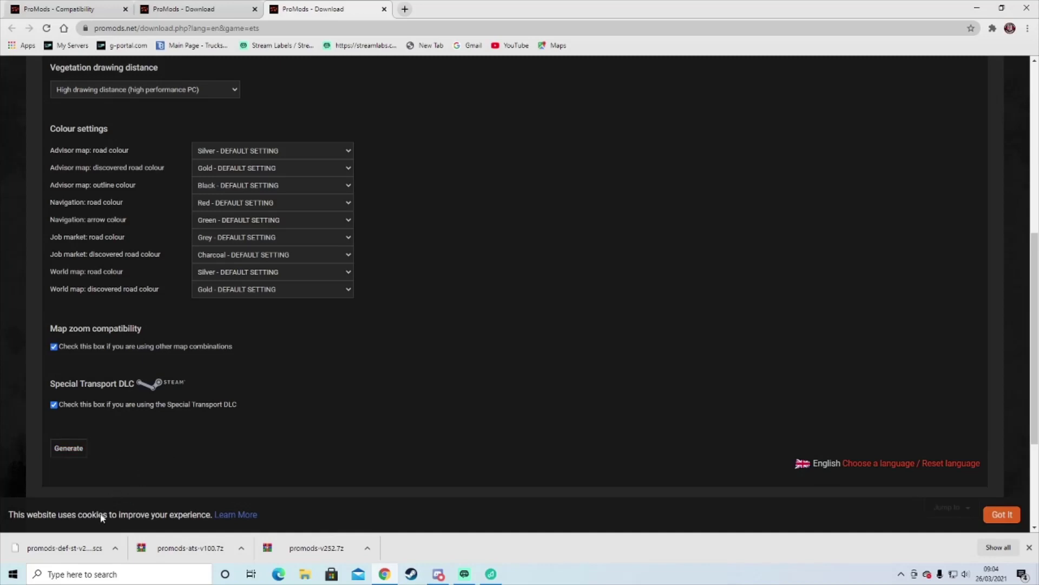
{"action": "scroll", "coordinate": [144, 372], "scroll_direction": "up", "scroll_amount": 2}
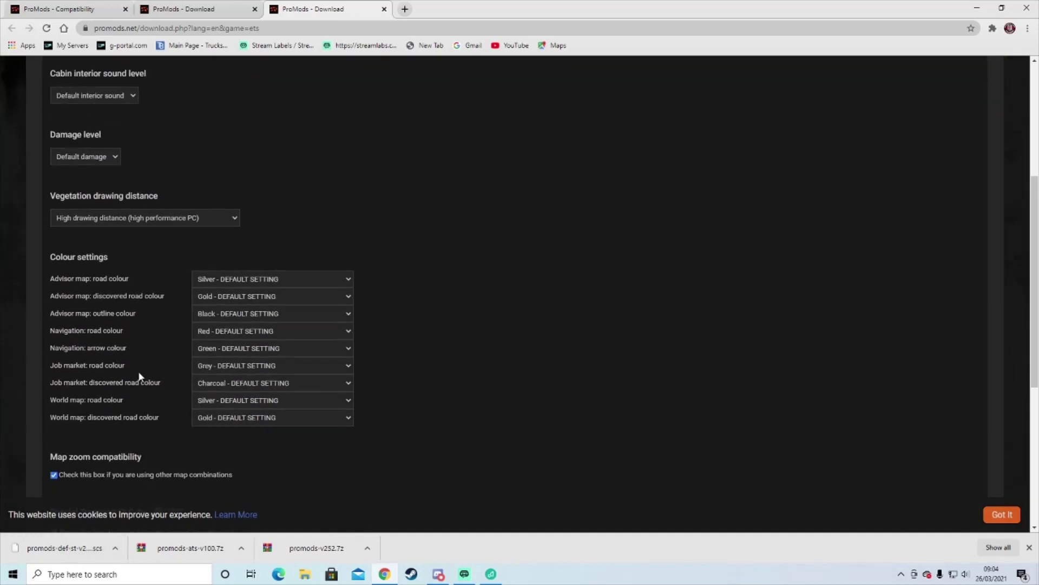
{"action": "scroll", "coordinate": [138, 371], "scroll_direction": "up", "scroll_amount": 3}
{"action": "scroll", "coordinate": [138, 373], "scroll_direction": "down", "scroll_amount": 3}
{"action": "scroll", "coordinate": [83, 470], "scroll_direction": "down", "scroll_amount": 2}
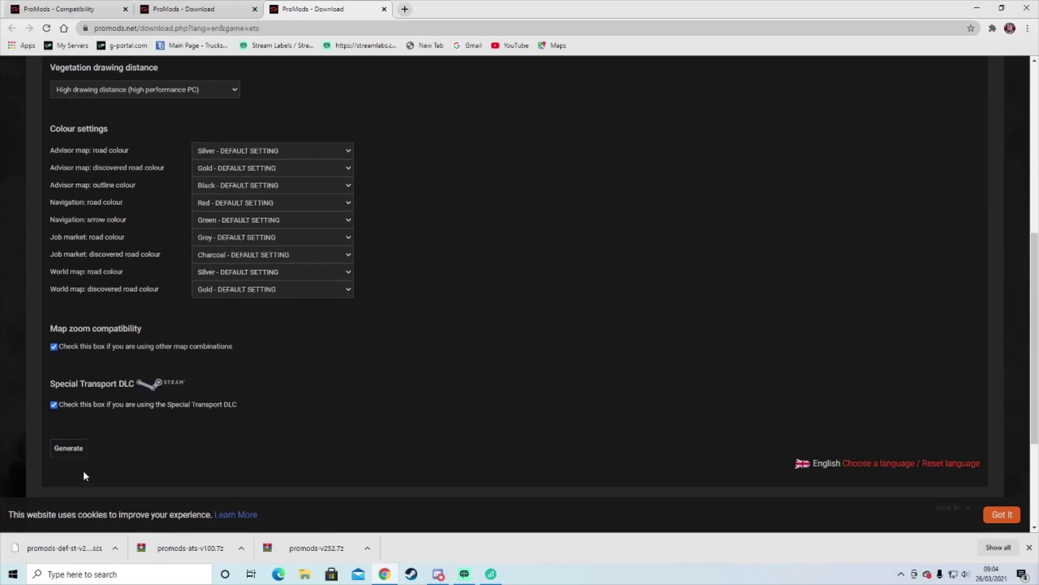
{"action": "left_click", "coordinate": [78, 453]}
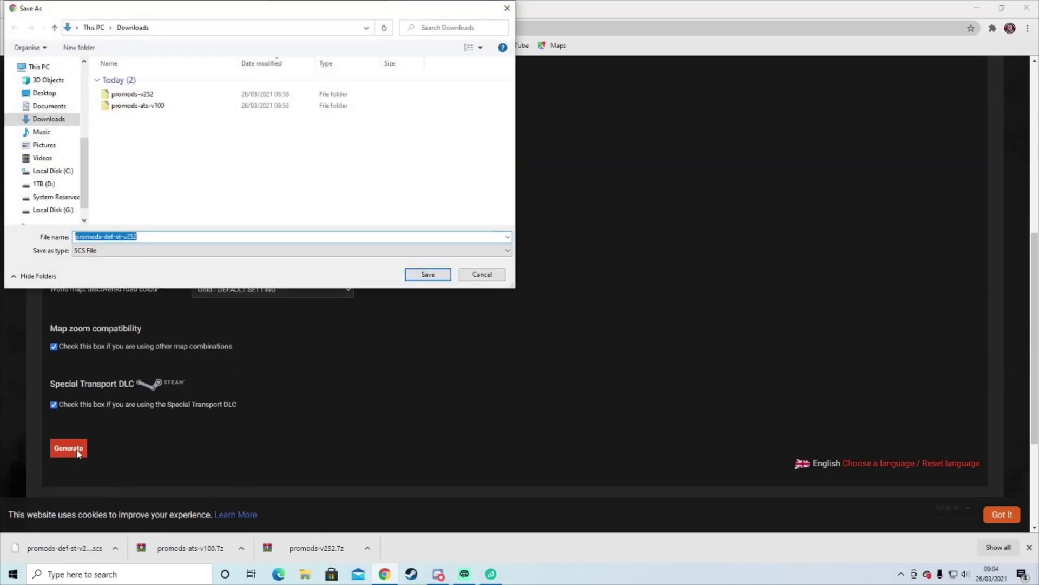
{"action": "left_click", "coordinate": [427, 275]}
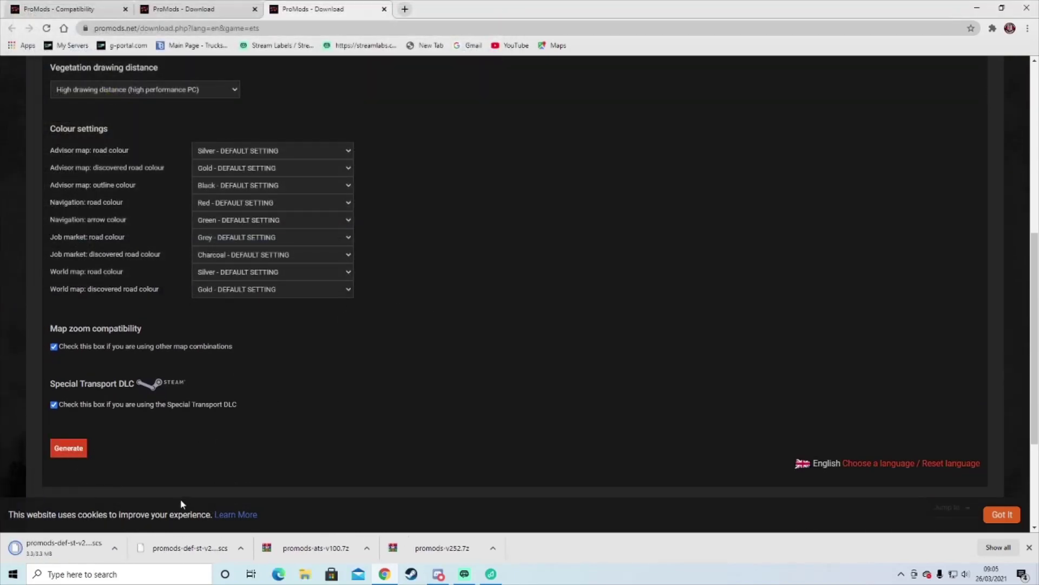
Step: Return to the ProMods installation page and continue to step 2 of the setup
{"action": "scroll", "coordinate": [161, 442], "scroll_direction": "up", "scroll_amount": 4}
{"action": "scroll", "coordinate": [161, 447], "scroll_direction": "up", "scroll_amount": 2}
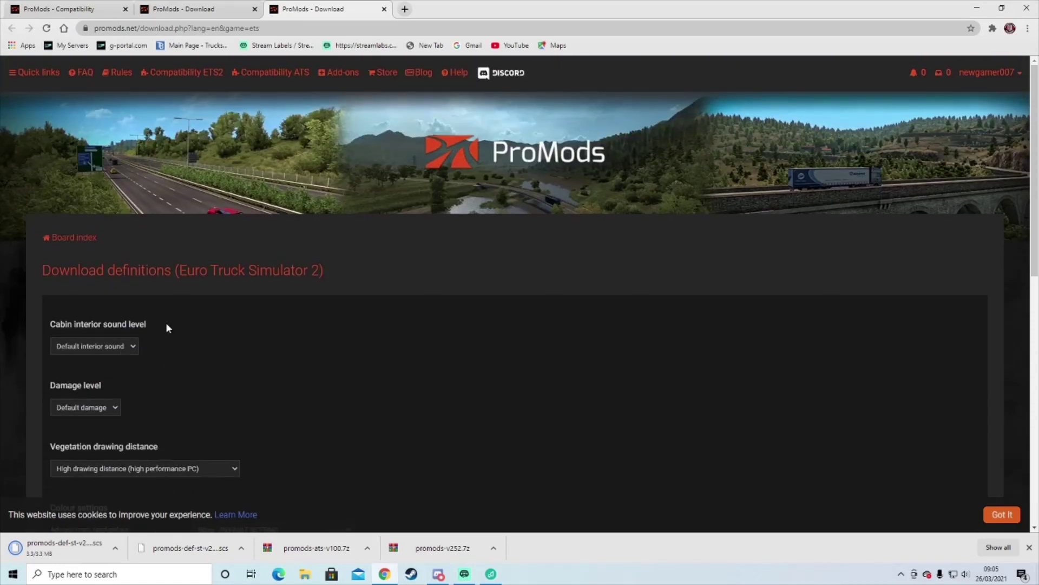
{"action": "left_click", "coordinate": [184, 8]}
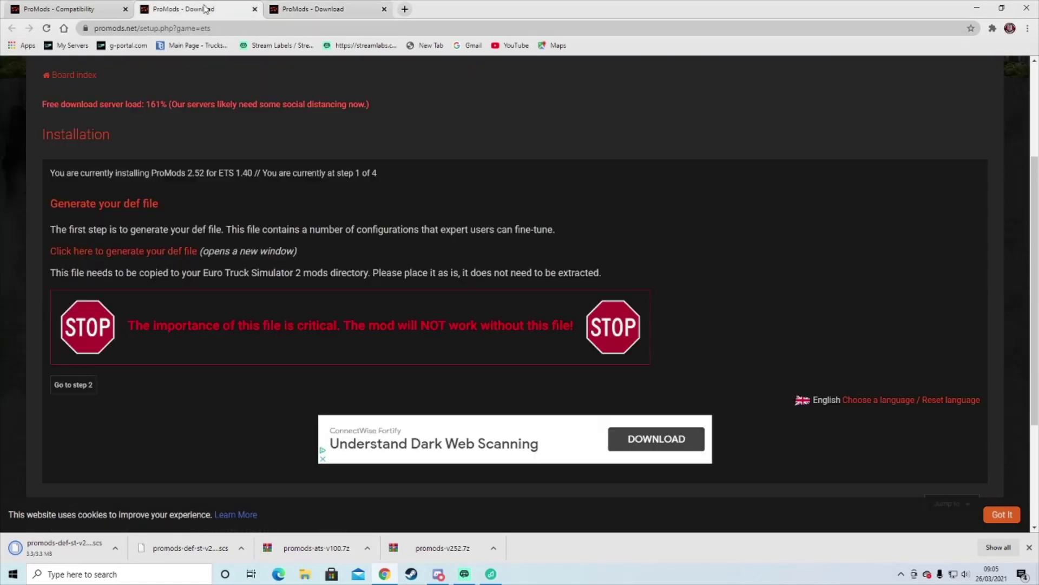
{"action": "left_click", "coordinate": [80, 388]}
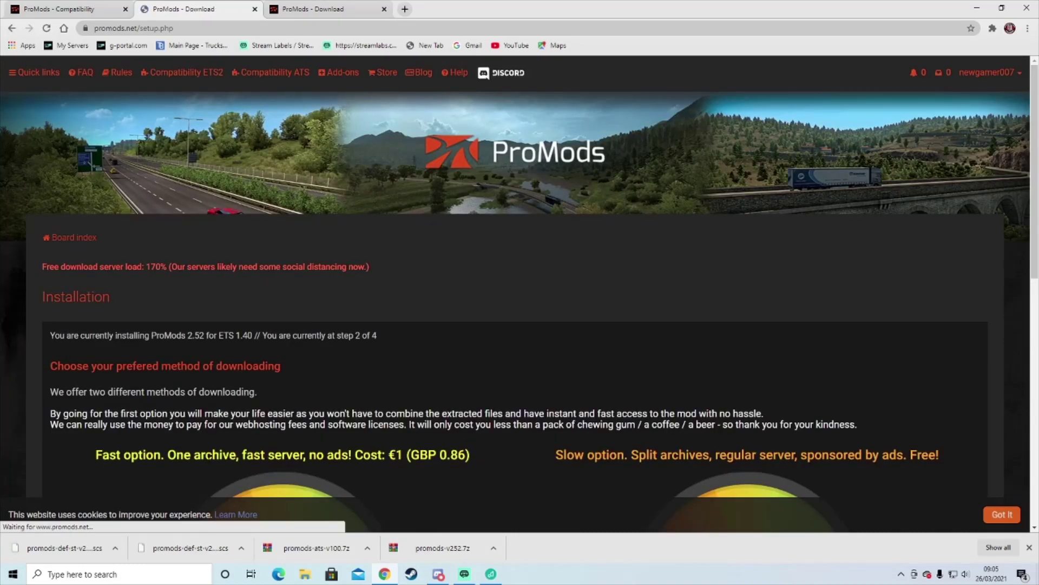
Step: Compare the cost, file count and speed limits of the Premium and Standard download methods
{"action": "scroll", "coordinate": [208, 458], "scroll_direction": "down", "scroll_amount": 3}
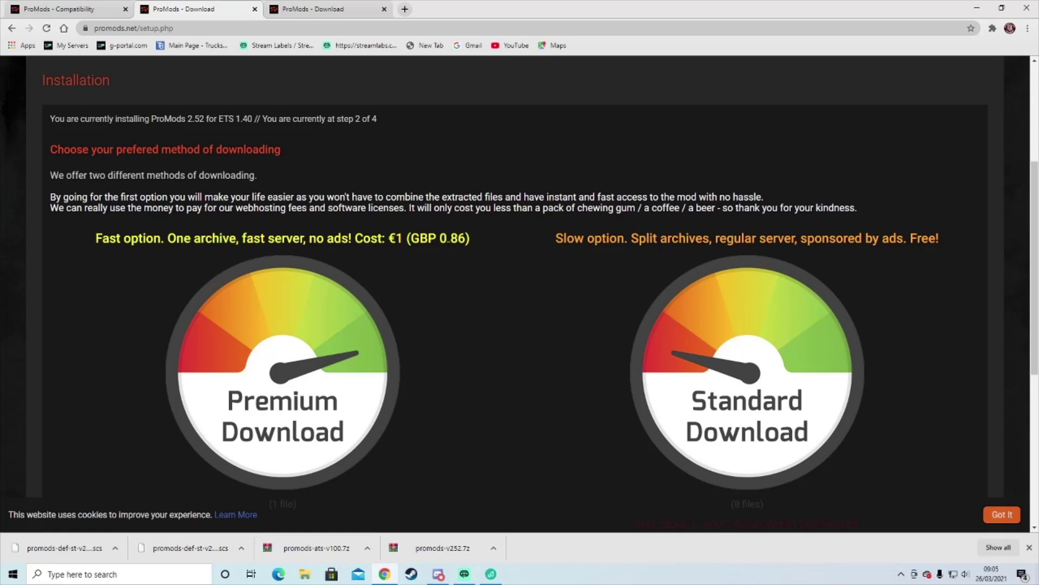
{"action": "left_click_drag", "start_coordinate": [404, 239], "coordinate": [388, 238]}
{"action": "left_click", "coordinate": [442, 275]}
{"action": "double_click", "coordinate": [394, 238]}
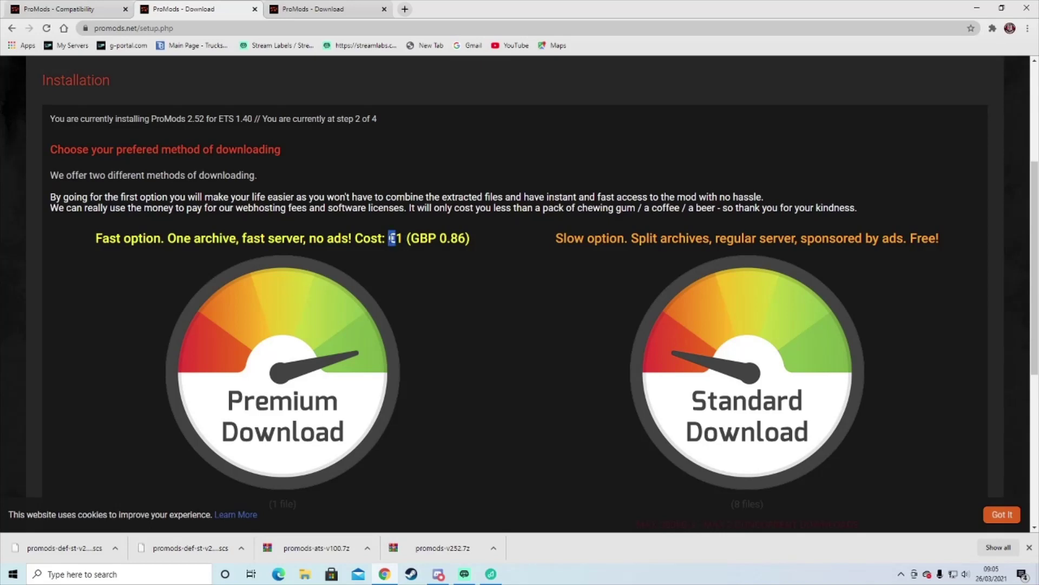
{"action": "left_click", "coordinate": [425, 269]}
{"action": "scroll", "coordinate": [785, 429], "scroll_direction": "down", "scroll_amount": 3}
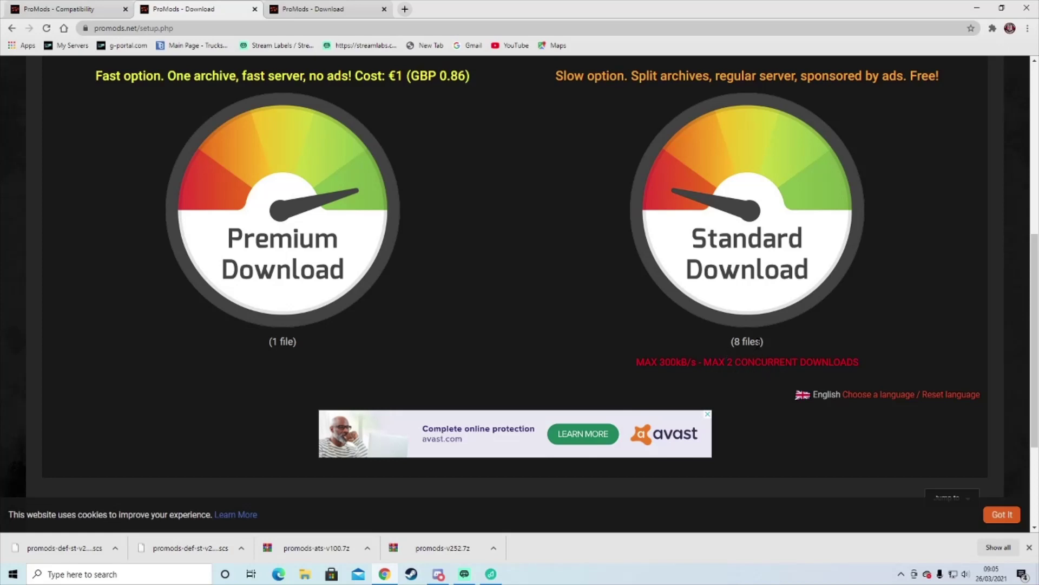
{"action": "left_click_drag", "start_coordinate": [760, 341], "coordinate": [734, 342]}
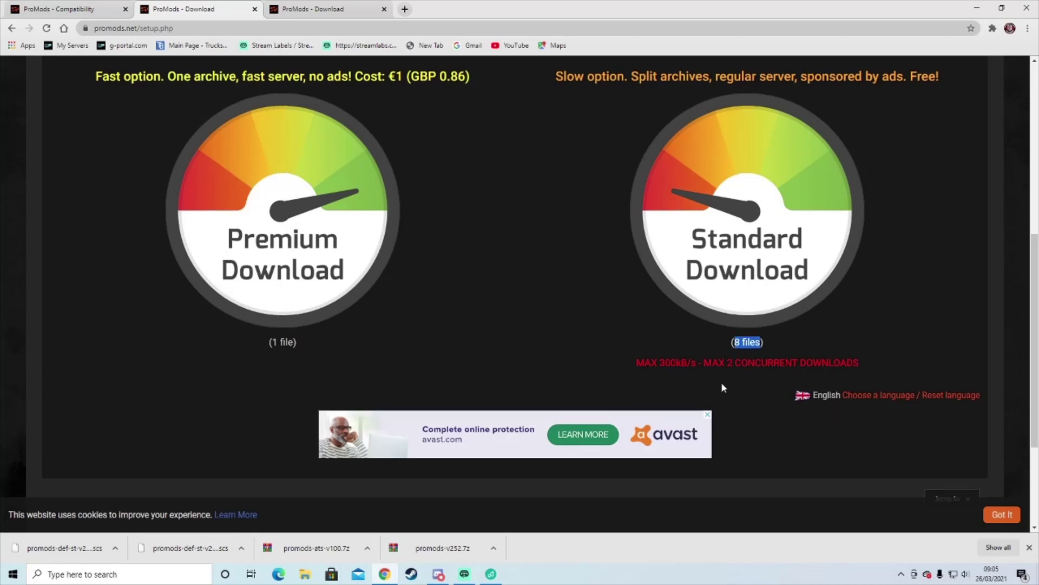
{"action": "scroll", "coordinate": [721, 381], "scroll_direction": "up", "scroll_amount": 2}
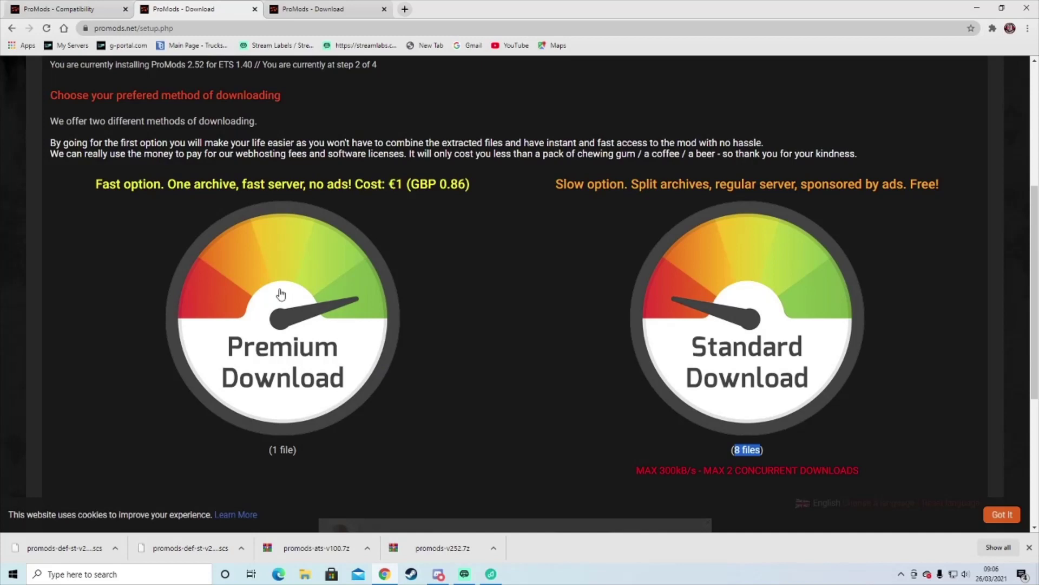
Step: Choose the Premium Download method and read the extraction instructions for the SCS archives
{"action": "left_click", "coordinate": [303, 338]}
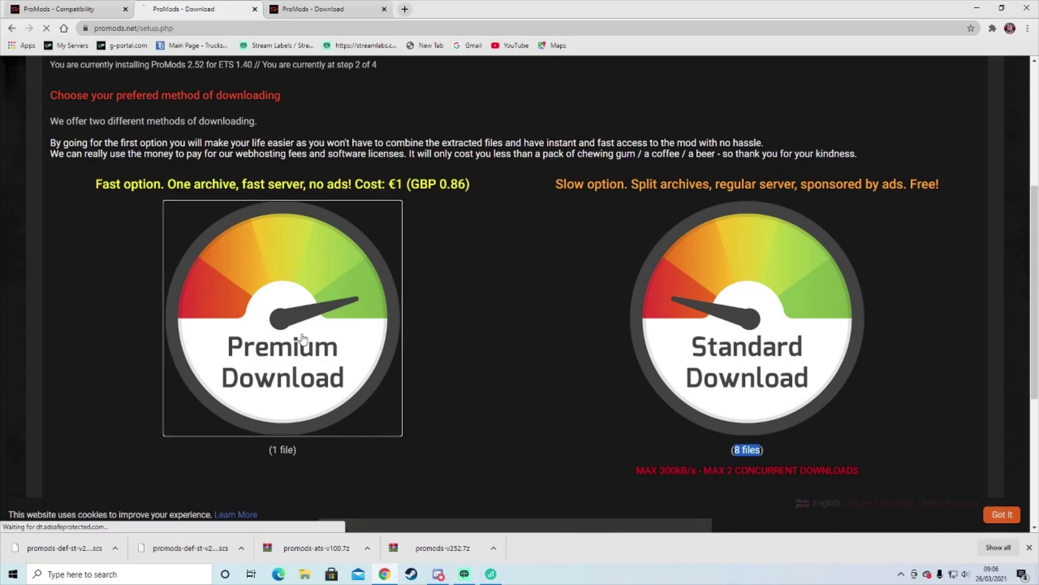
{"action": "scroll", "coordinate": [249, 367], "scroll_direction": "up", "scroll_amount": 2}
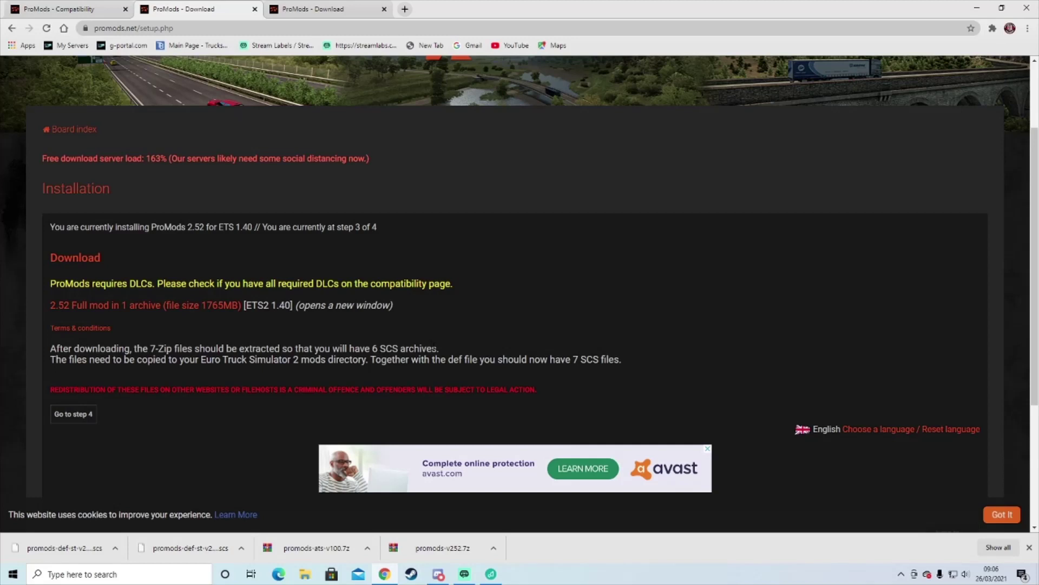
{"action": "left_click_drag", "start_coordinate": [437, 349], "coordinate": [378, 349]}
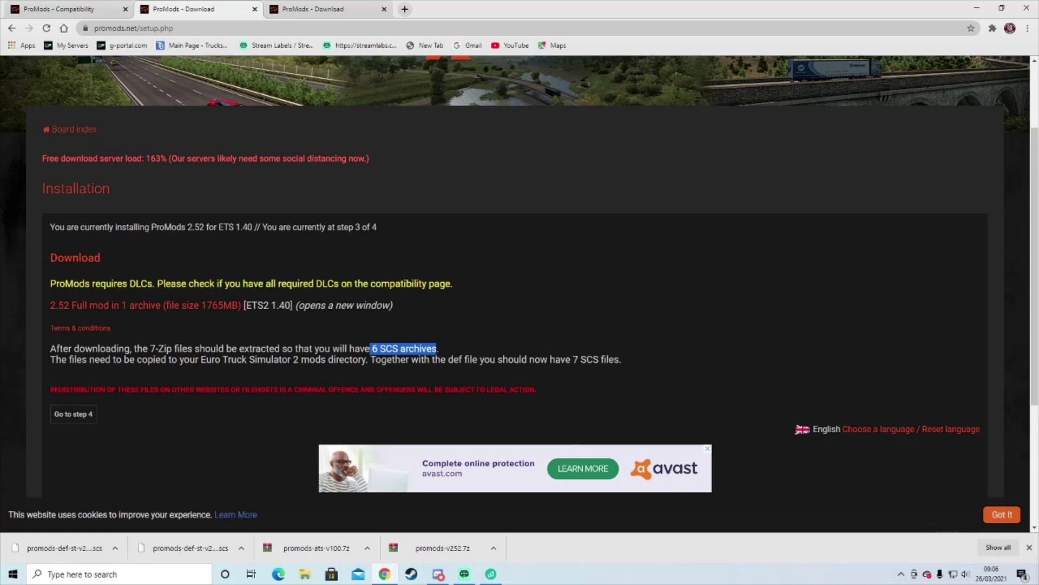
{"action": "scroll", "coordinate": [246, 403], "scroll_direction": "up", "scroll_amount": 1}
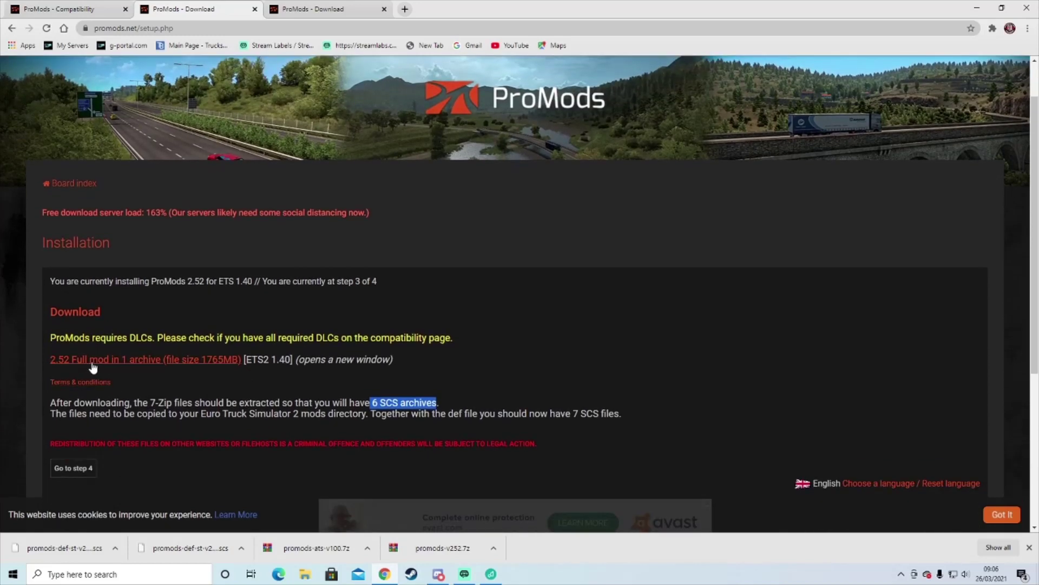
Step: Open the store page for the 2.52 full mod in one archive, review its description, and close the browser
{"action": "left_click", "coordinate": [89, 361]}
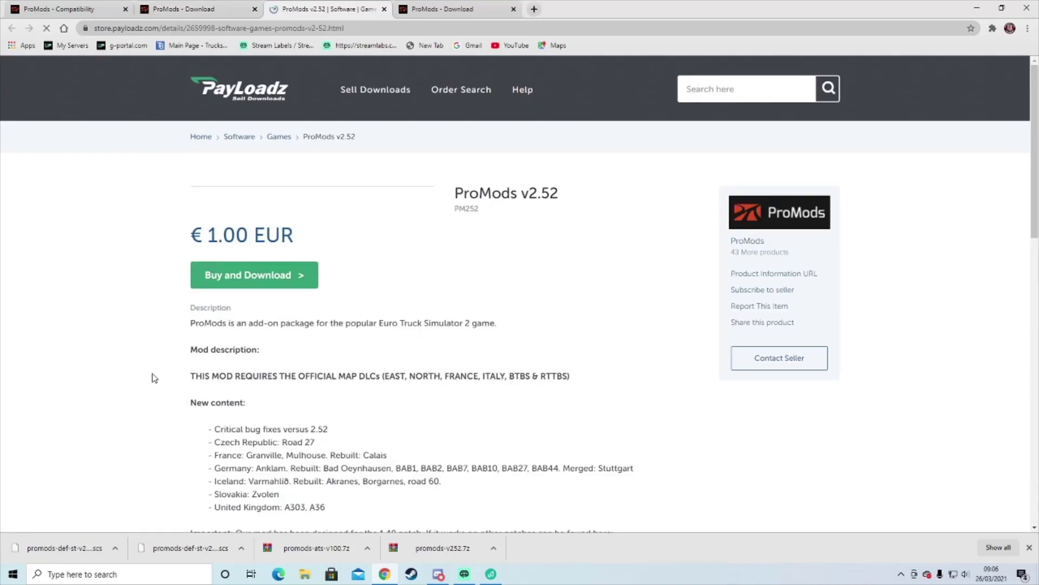
{"action": "scroll", "coordinate": [514, 372], "scroll_direction": "down", "scroll_amount": 1}
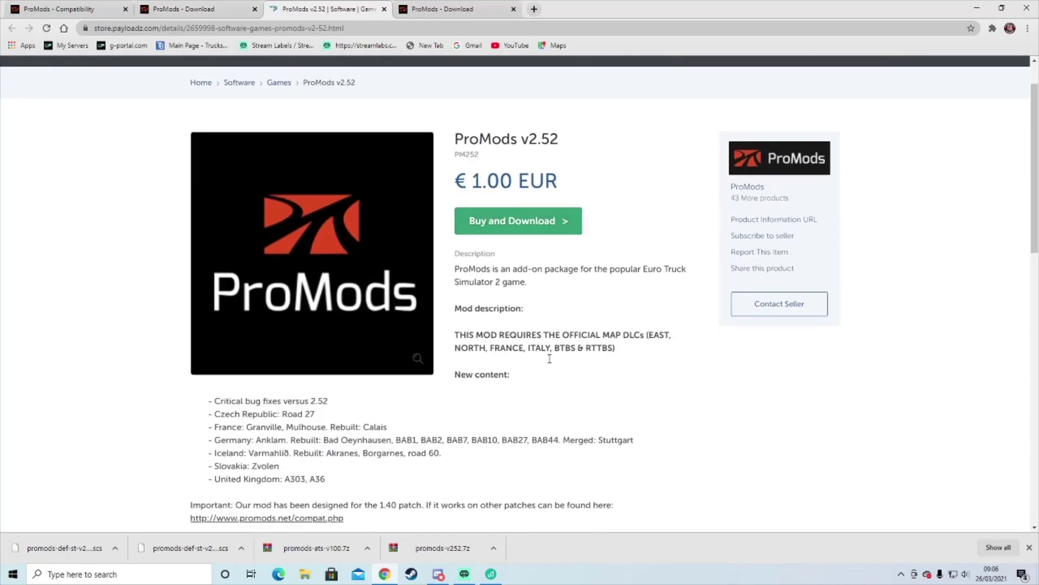
{"action": "scroll", "coordinate": [442, 425], "scroll_direction": "down", "scroll_amount": 1}
{"action": "scroll", "coordinate": [440, 429], "scroll_direction": "up", "scroll_amount": 1}
{"action": "left_click", "coordinate": [1027, 9]}
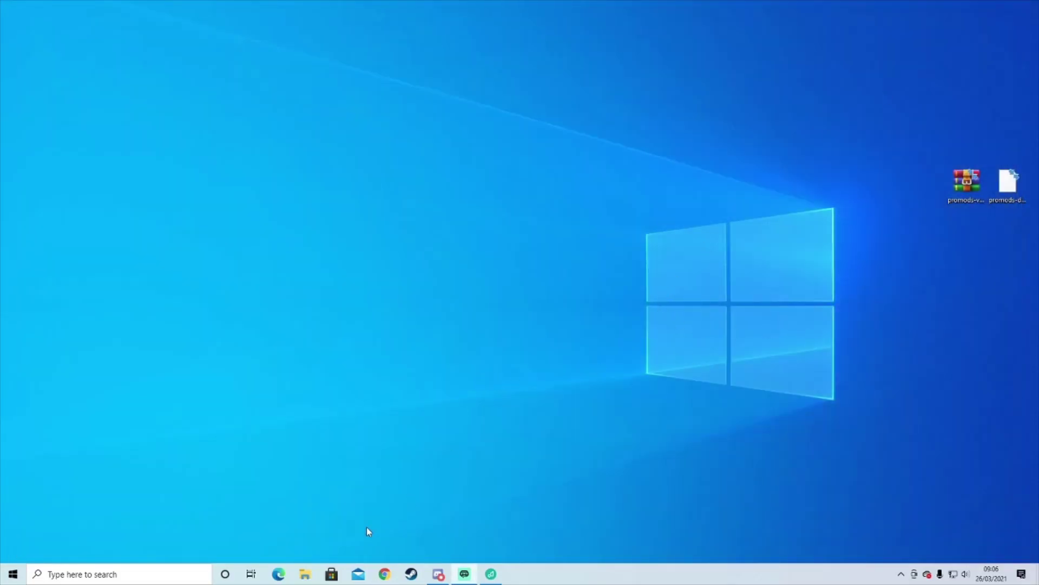
Step: Check the downloaded ProMods files in the Downloads folder in File Explorer, and close the window
{"action": "left_click", "coordinate": [304, 573]}
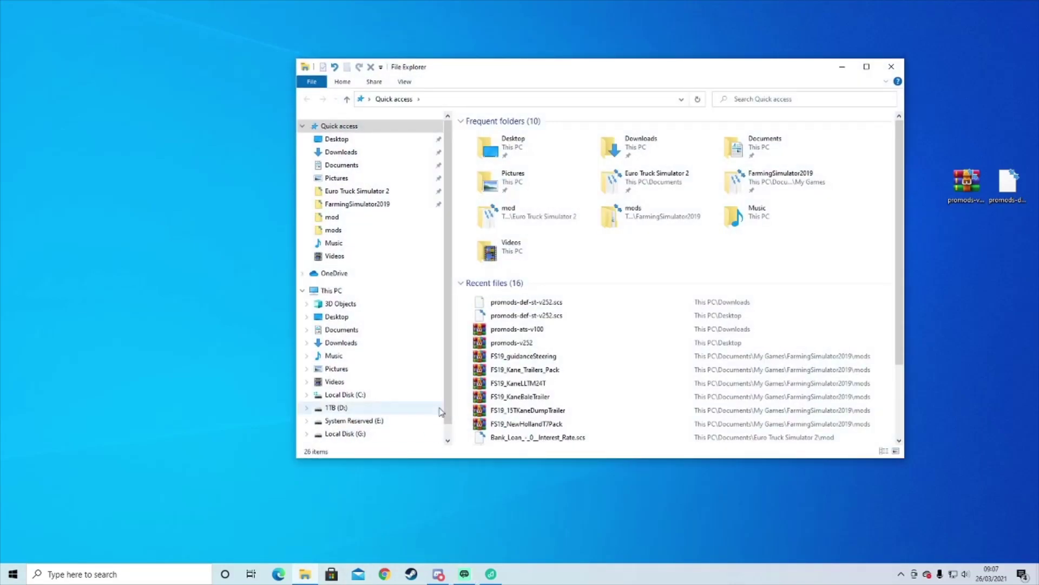
{"action": "left_click", "coordinate": [387, 152]}
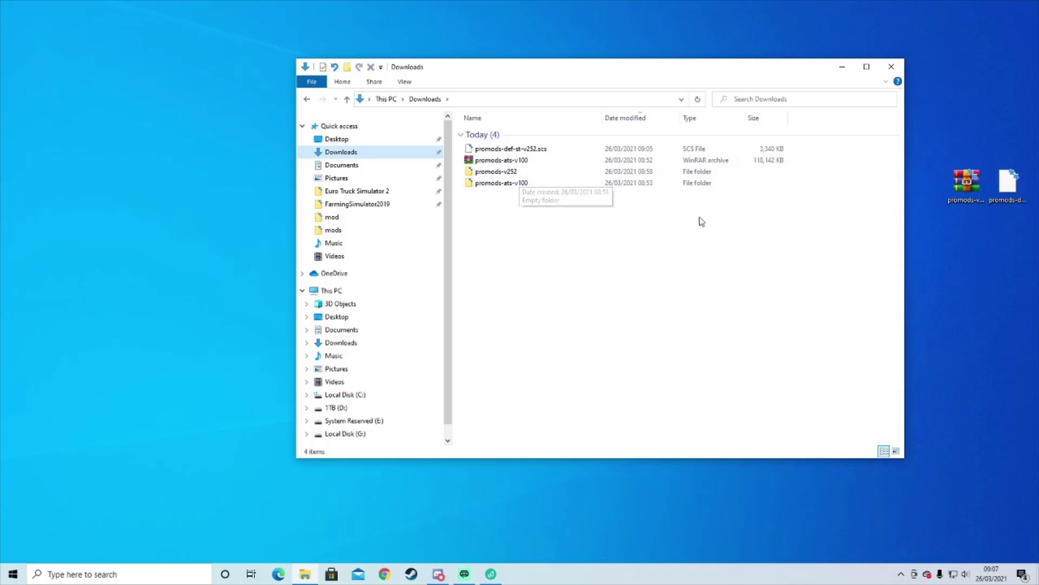
{"action": "left_click", "coordinate": [892, 66]}
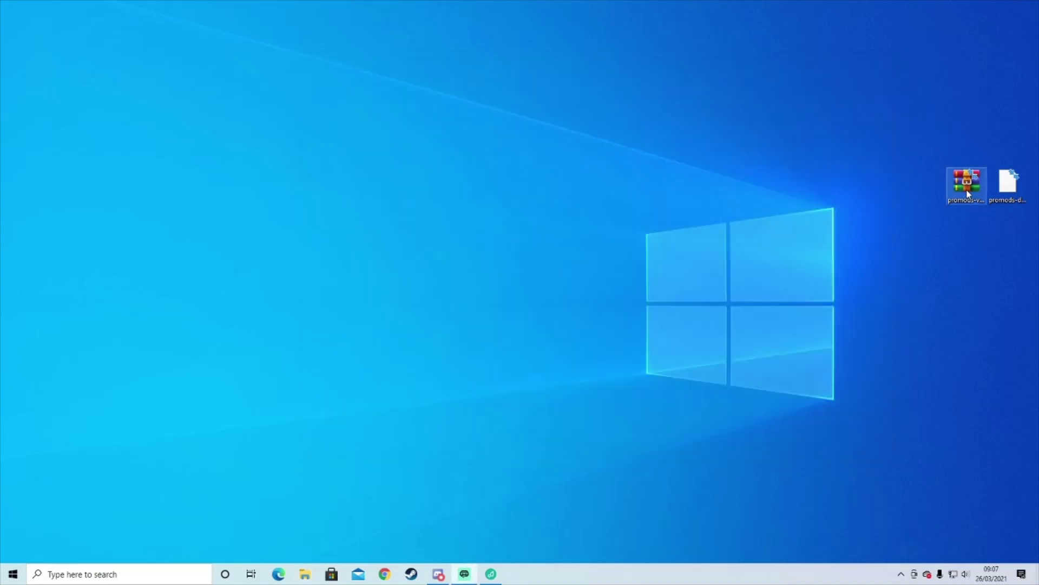
Step: Space out the promods-v252 archive and the ProMods def file on the desktop
{"action": "left_click_drag", "start_coordinate": [968, 194], "coordinate": [667, 201]}
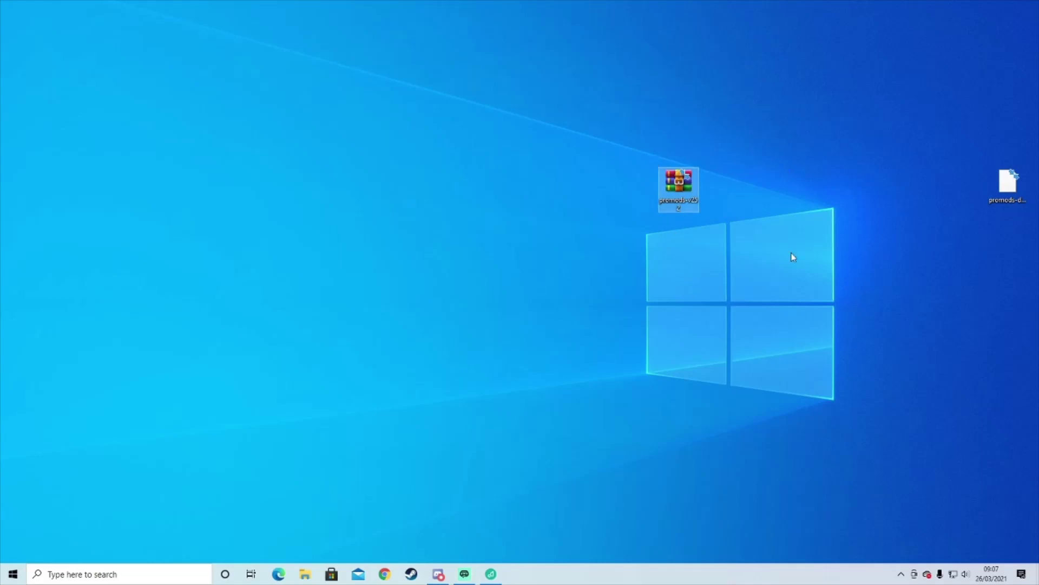
{"action": "left_click_drag", "start_coordinate": [1008, 186], "coordinate": [887, 178]}
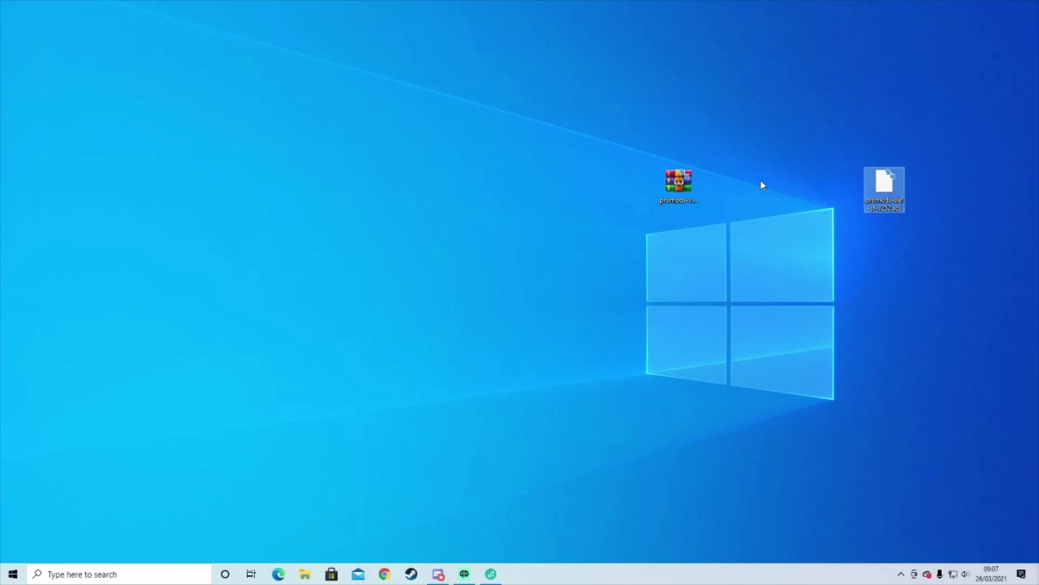
Step: Extract the archive into a promods-v252 folder with WinRAR and place that folder beside the archive on the desktop
{"action": "right_click", "coordinate": [687, 188]}
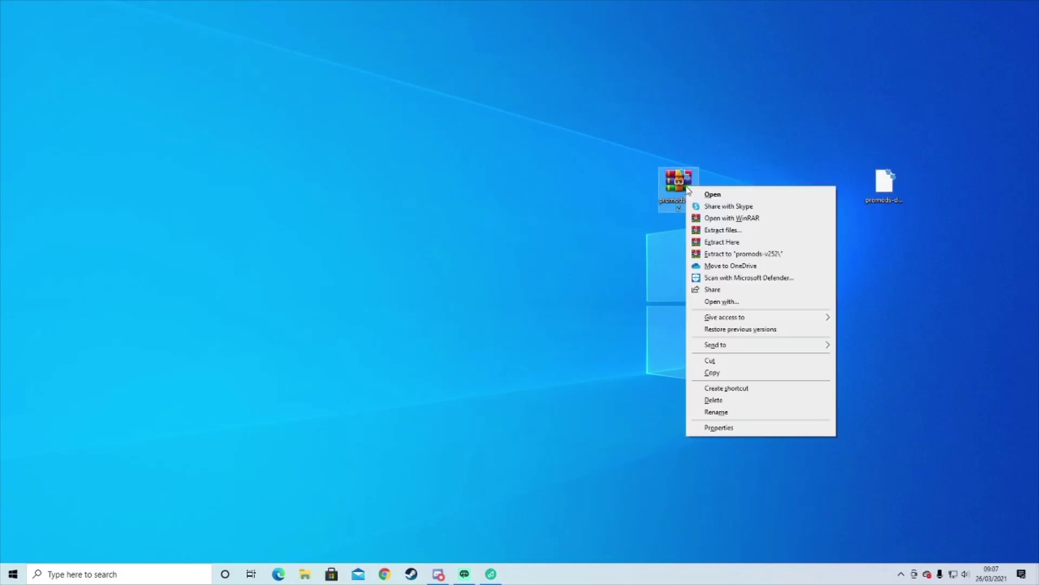
{"action": "left_click", "coordinate": [738, 255]}
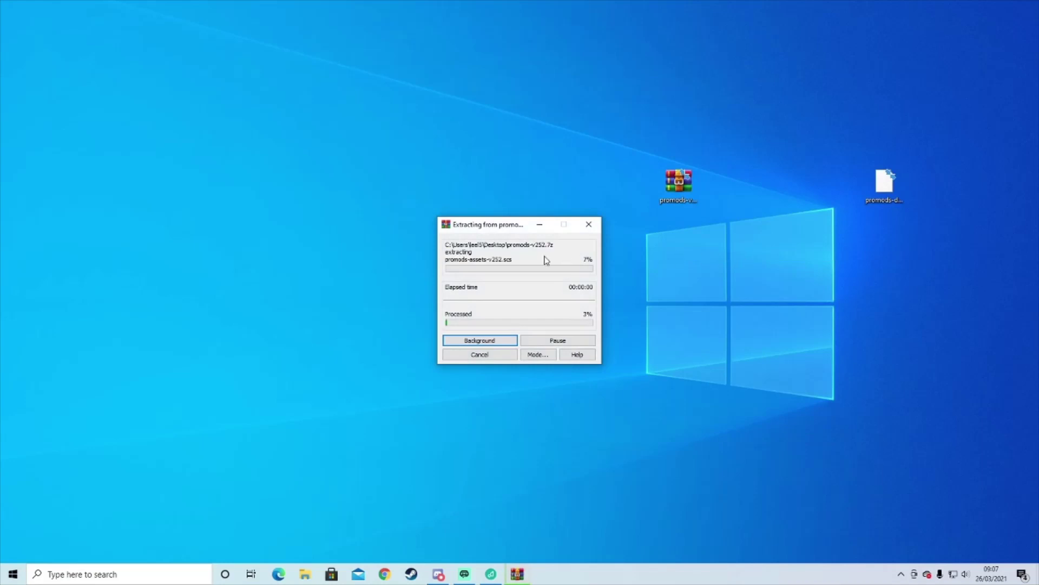
{"action": "left_click_drag", "start_coordinate": [503, 228], "coordinate": [601, 227]}
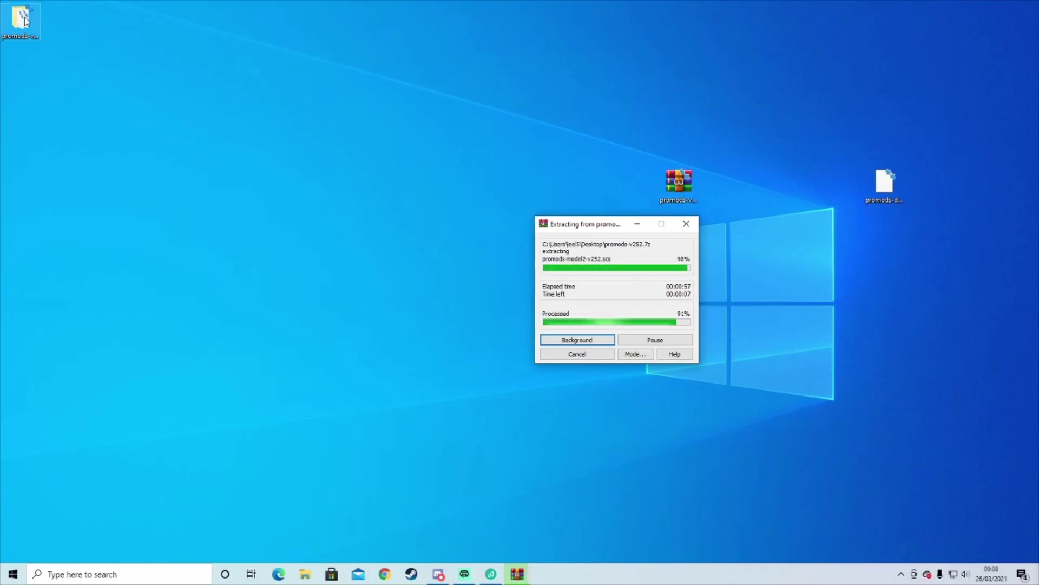
{"action": "left_click_drag", "start_coordinate": [21, 19], "coordinate": [452, 180]}
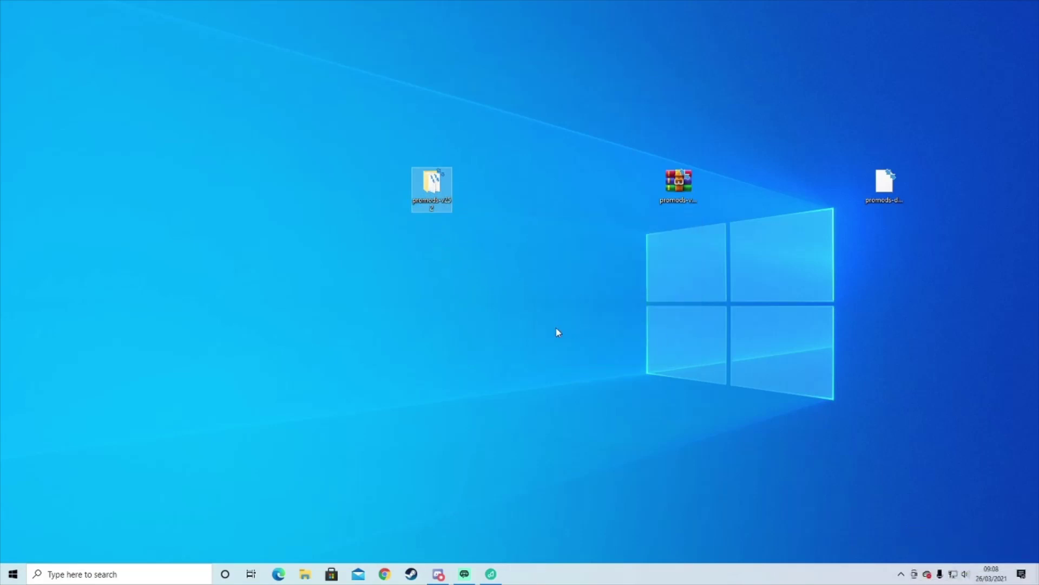
Step: Open the extracted promods-v252 folder on the desktop and move its window aside so the desktop icons are accessible
{"action": "double_click", "coordinate": [434, 186]}
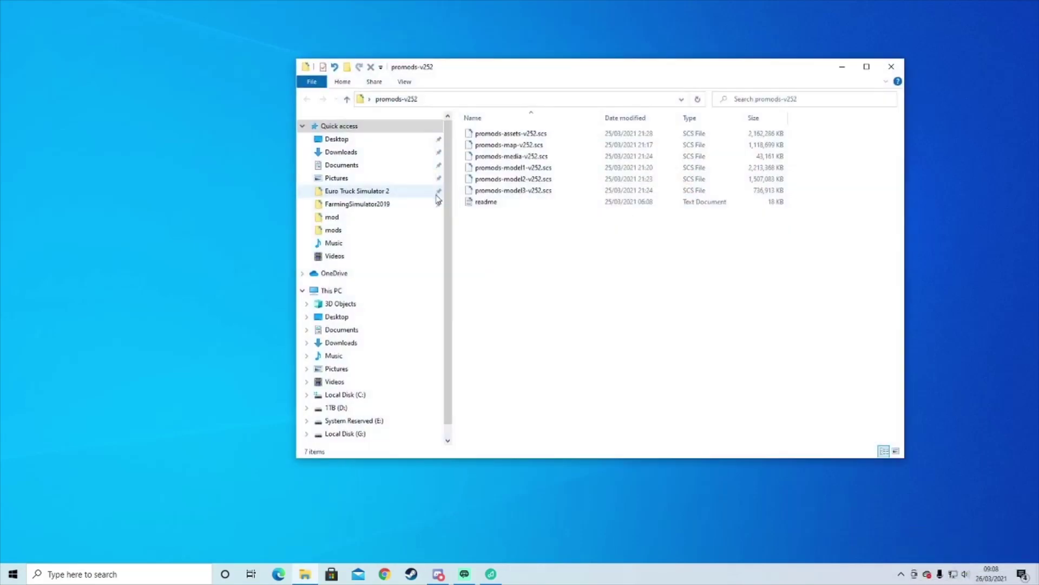
{"action": "left_click_drag", "start_coordinate": [633, 76], "coordinate": [765, 19]}
{"action": "left_click_drag", "start_coordinate": [430, 157], "coordinate": [545, 160]}
Step: Open the readme file in the promods-v252 folder, look through its mod information, and close it
{"action": "double_click", "coordinate": [747, 146]}
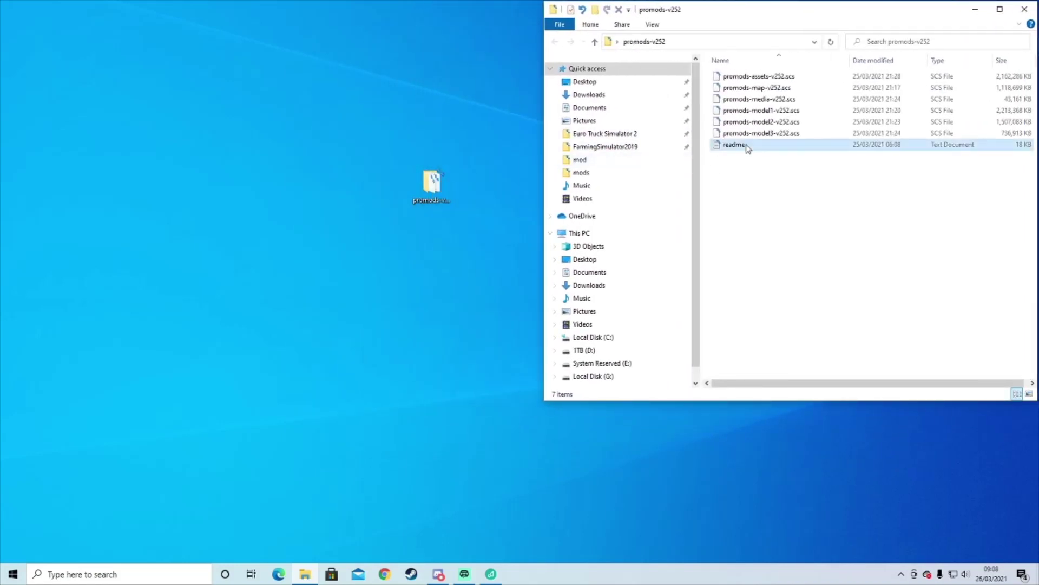
{"action": "left_click_drag", "start_coordinate": [557, 66], "coordinate": [637, 49]}
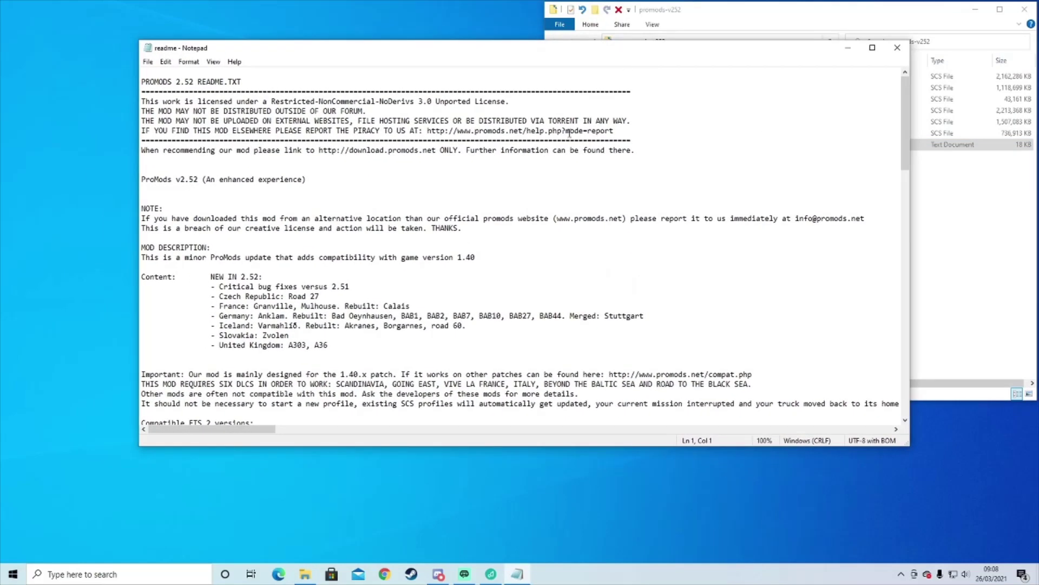
{"action": "scroll", "coordinate": [424, 220], "scroll_direction": "down", "scroll_amount": 3}
{"action": "scroll", "coordinate": [424, 221], "scroll_direction": "up", "scroll_amount": 2}
{"action": "scroll", "coordinate": [424, 221], "scroll_direction": "up", "scroll_amount": 1}
{"action": "left_click", "coordinate": [897, 48]}
Step: Delete the readme file from the promods-v252 folder and move the six ProMods .scs files onto the desktop
{"action": "left_click", "coordinate": [817, 150]}
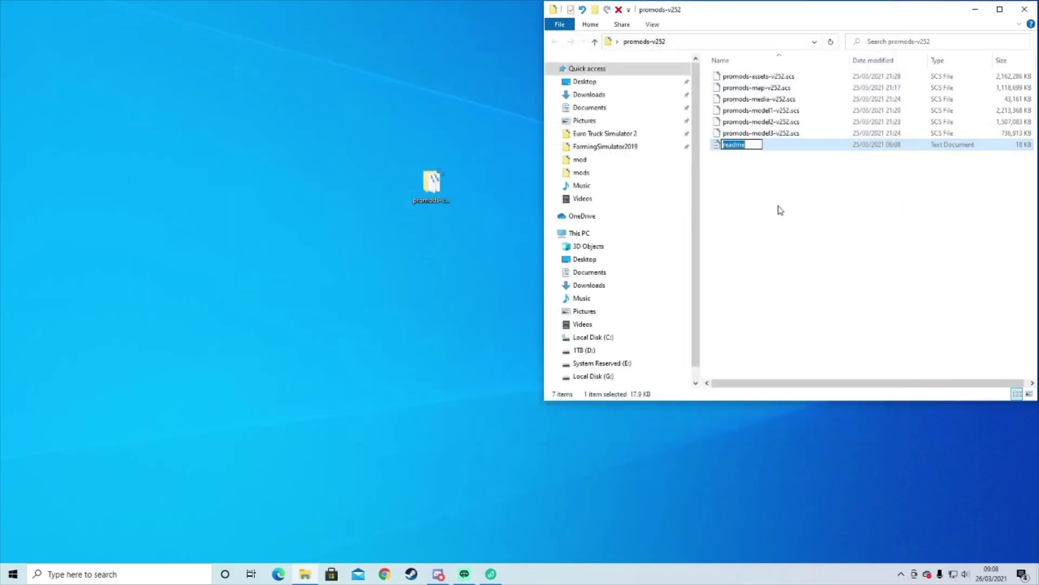
{"action": "left_click", "coordinate": [805, 145]}
{"action": "key", "text": "Delete"}
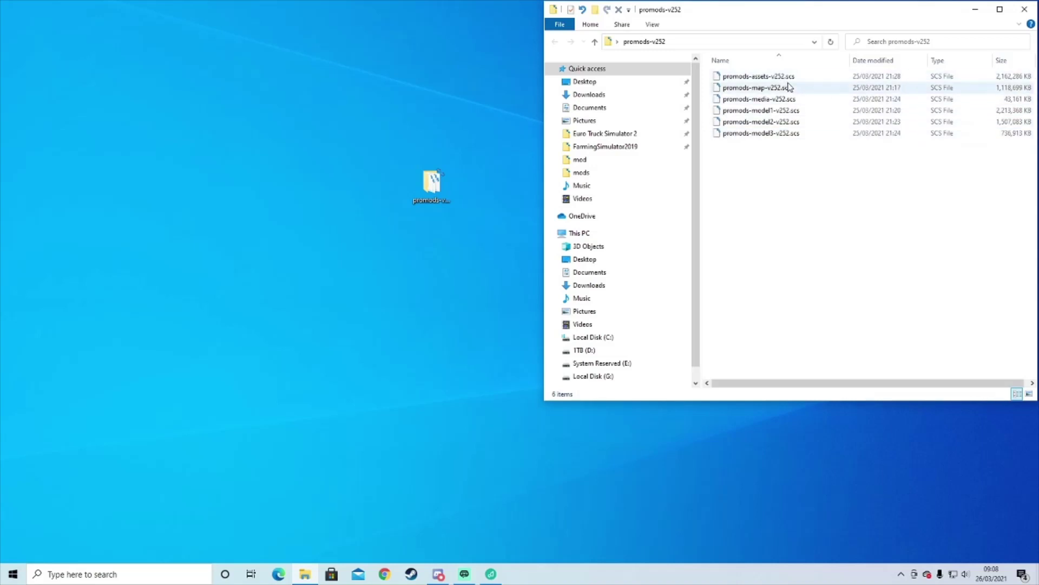
{"action": "left_click_drag", "start_coordinate": [775, 148], "coordinate": [301, 136]}
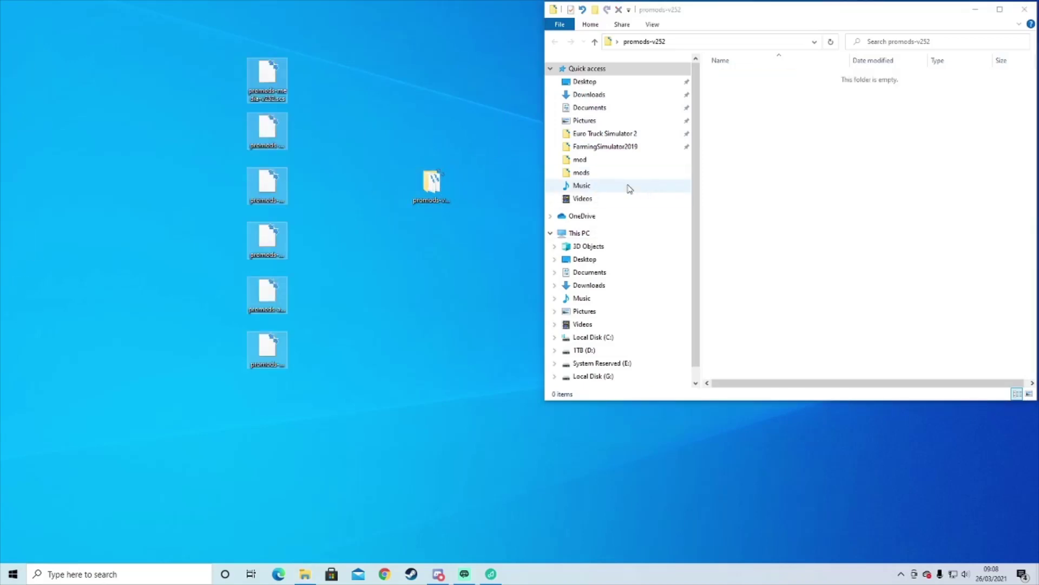
Step: Go to the mod folder under Documents > Euro Truck Simulator 2 and move the six ProMods .scs files from the desktop into it
{"action": "left_click", "coordinate": [596, 108]}
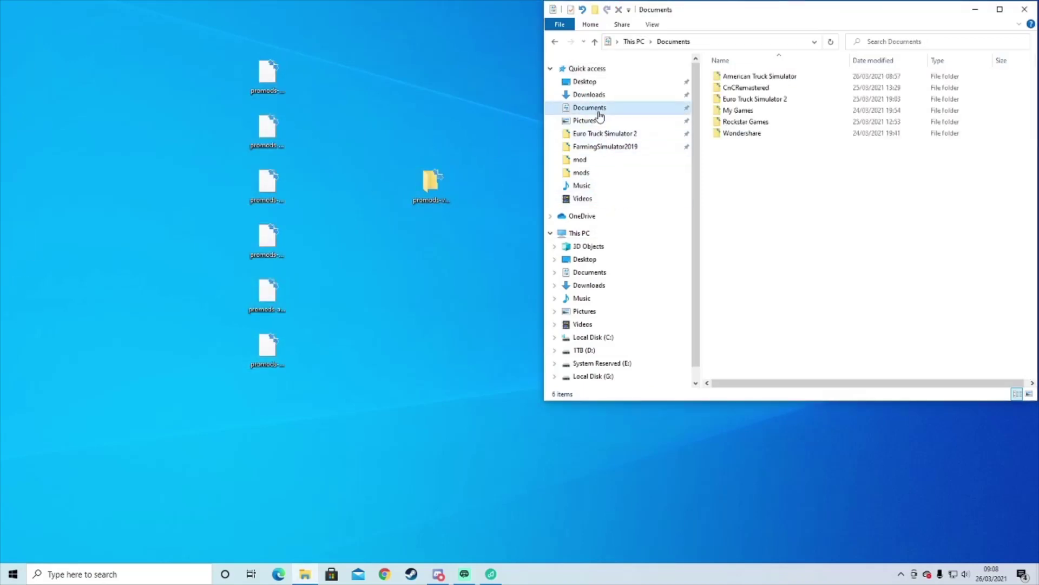
{"action": "double_click", "coordinate": [734, 99]}
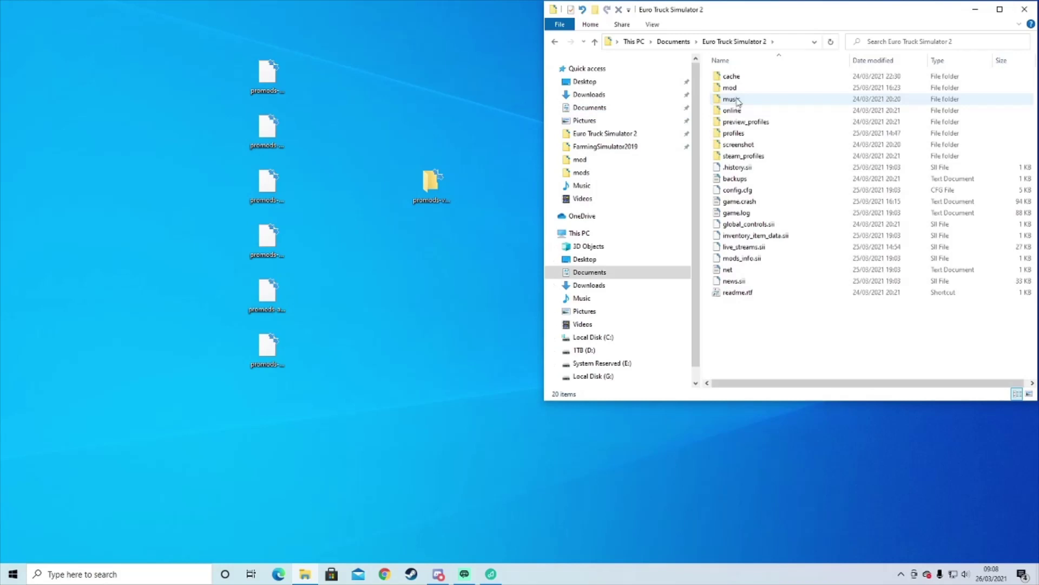
{"action": "double_click", "coordinate": [730, 88]}
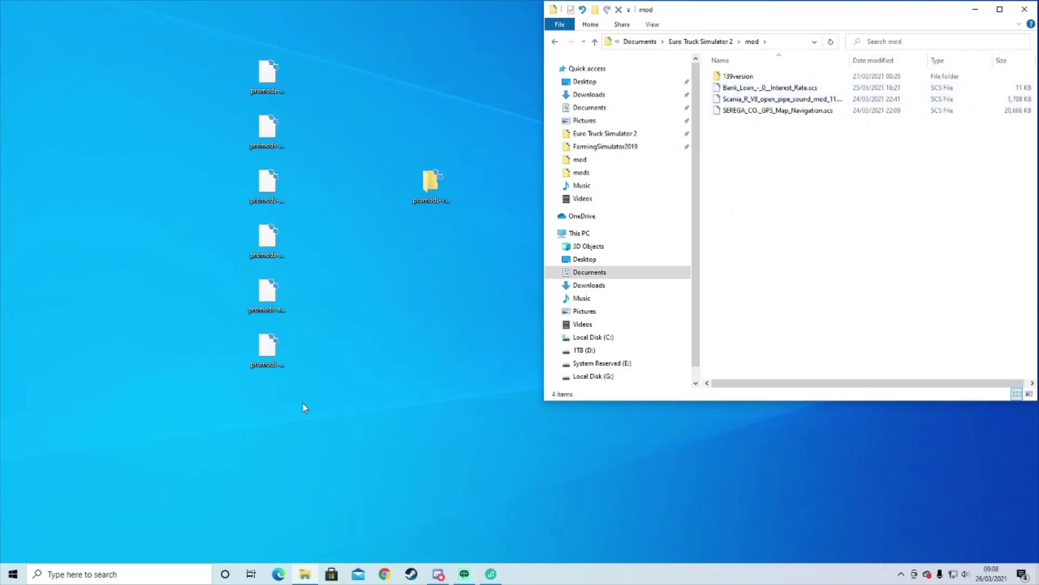
{"action": "left_click_drag", "start_coordinate": [302, 401], "coordinate": [778, 145]}
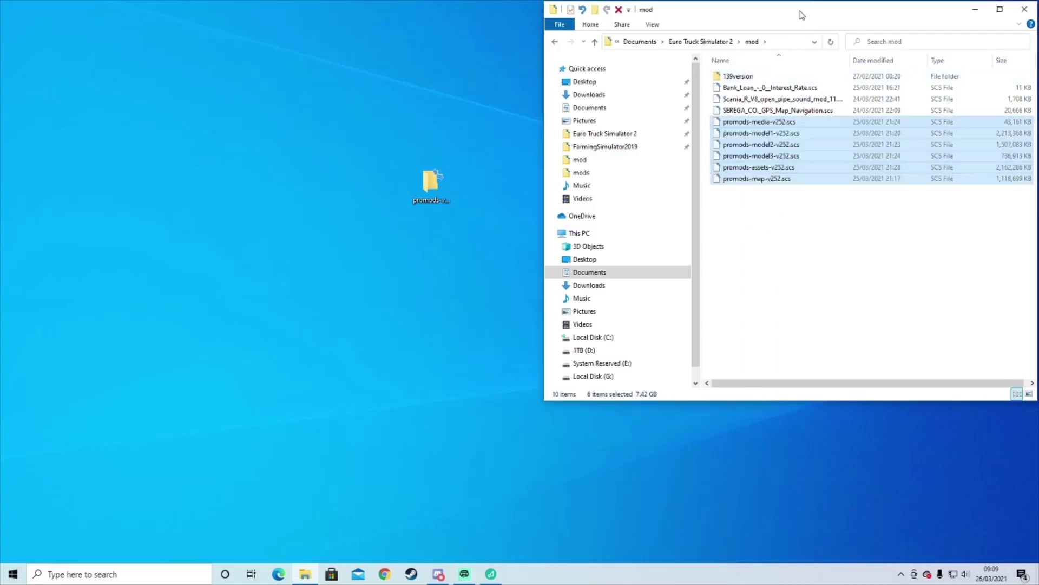
Step: Move the ProMods def file from the desktop into the mod folder and close the folder window
{"action": "left_click_drag", "start_coordinate": [802, 14], "coordinate": [480, 43]}
{"action": "left_click", "coordinate": [888, 214]}
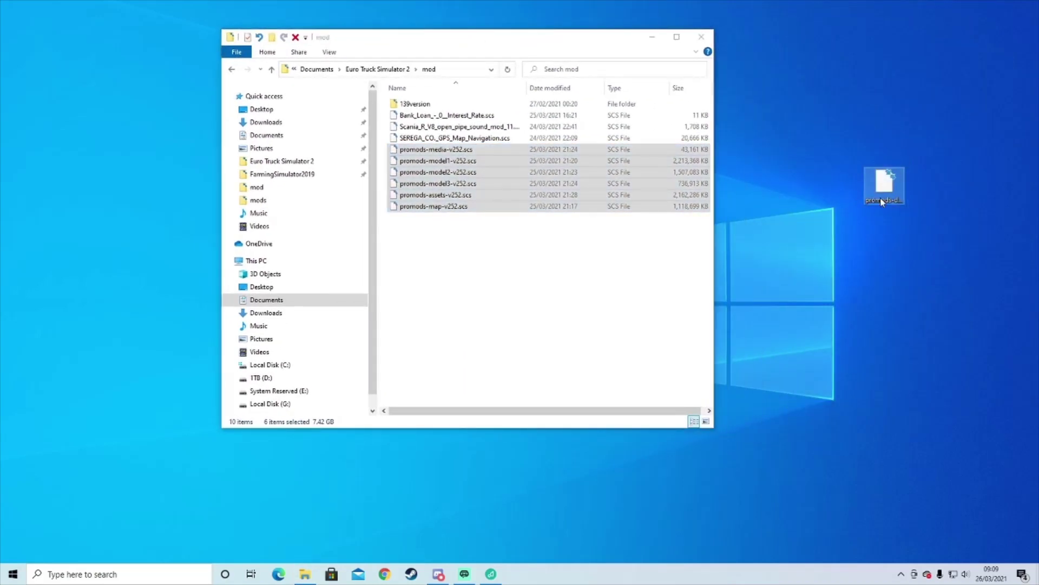
{"action": "left_click_drag", "start_coordinate": [882, 202], "coordinate": [598, 330]}
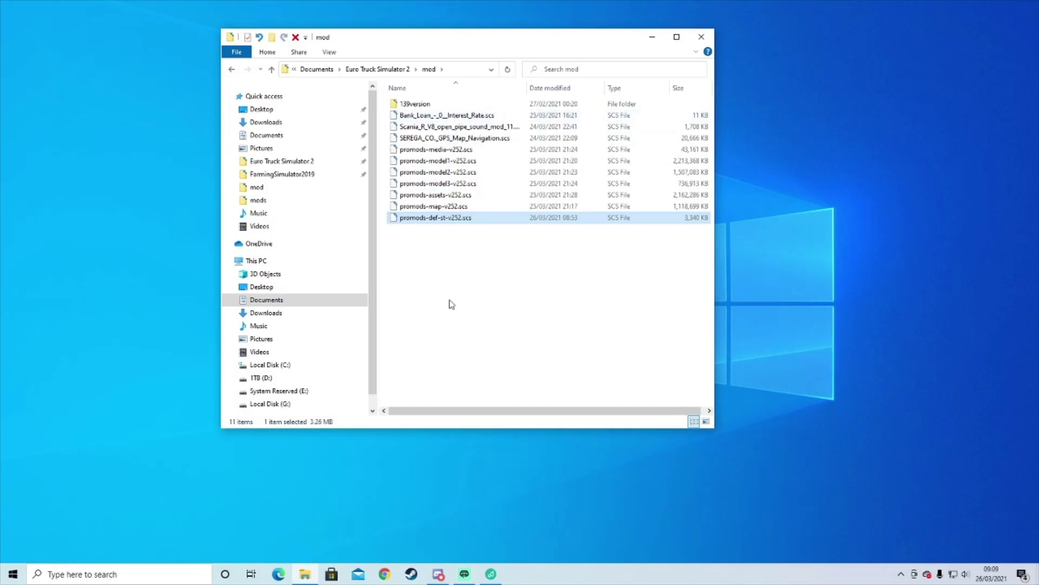
{"action": "left_click", "coordinate": [710, 33]}
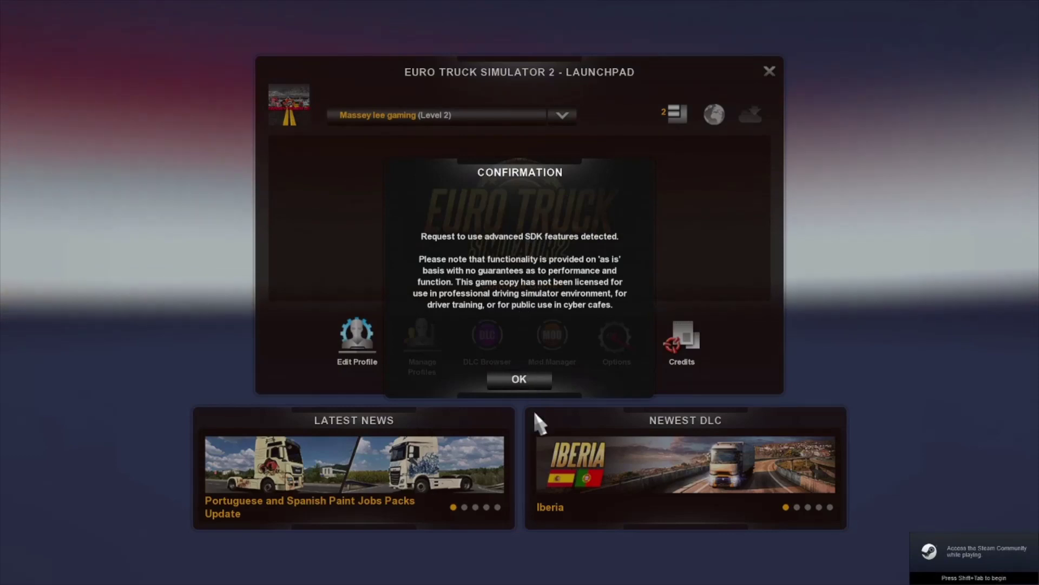
Step: In the Euro Truck Simulator 2 launchpad, accept the SDK features notice and view the details of the existing profile
{"action": "left_click", "coordinate": [536, 373]}
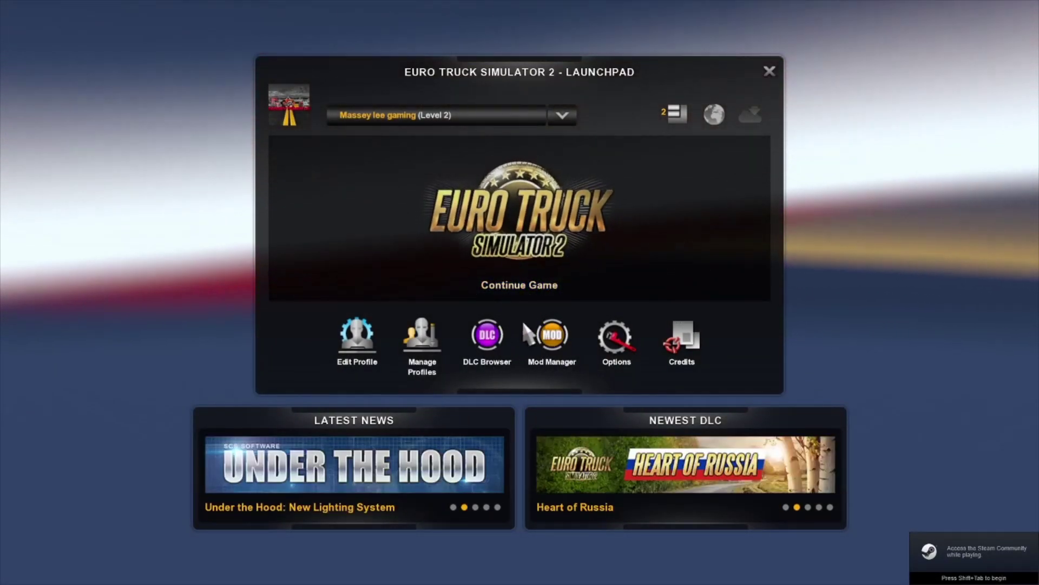
{"action": "left_click", "coordinate": [559, 113]}
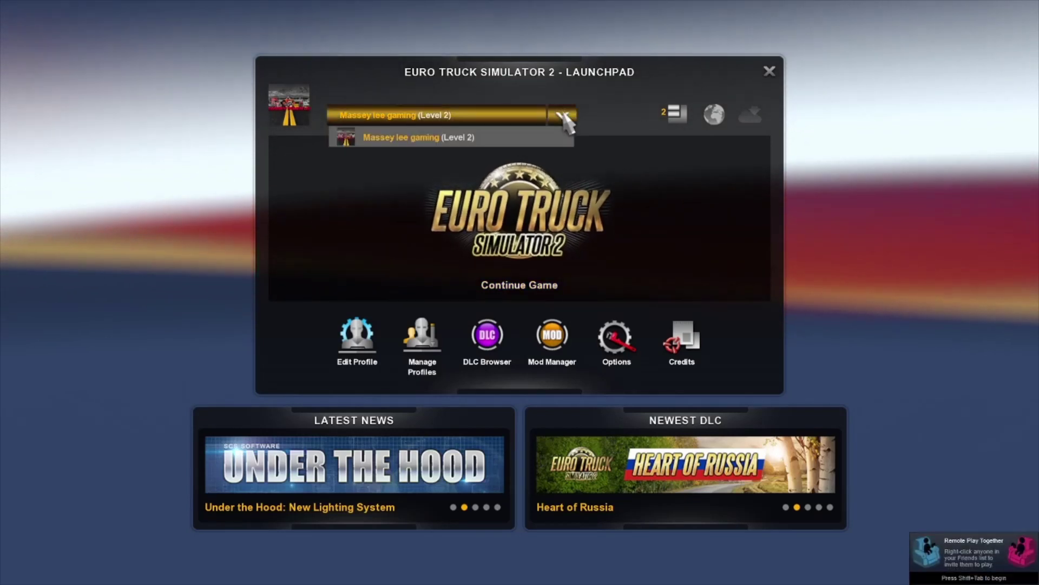
{"action": "mouse_move", "coordinate": [480, 147]}
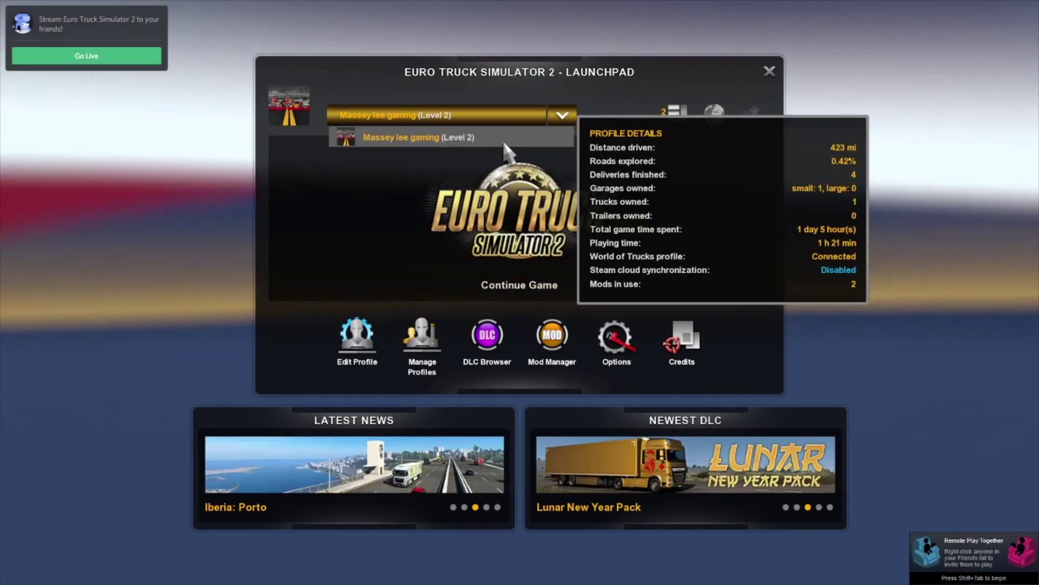
{"action": "left_click", "coordinate": [491, 118]}
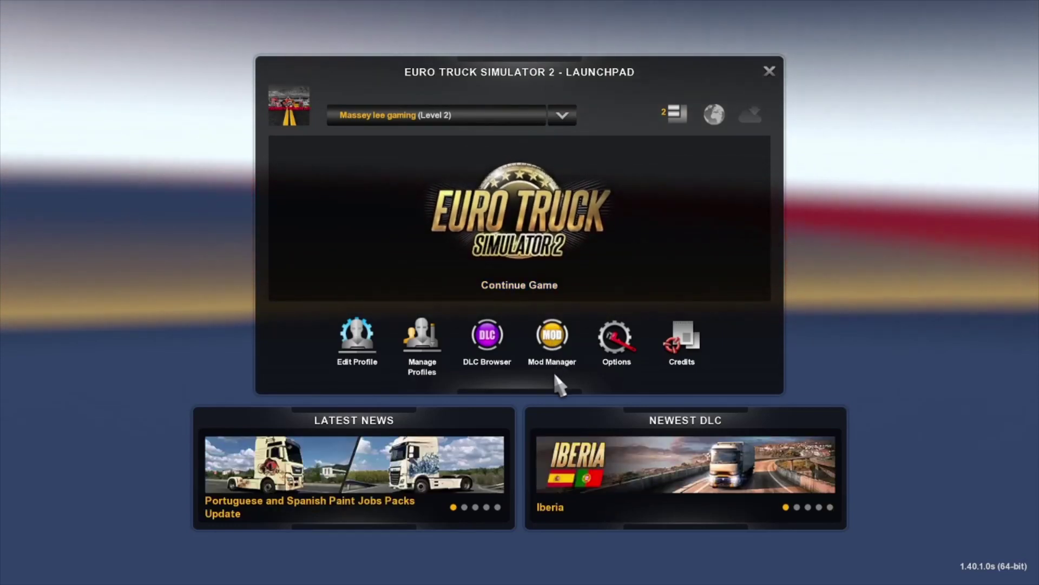
Step: Open the Mod Manager and disable all active mods, confirming the request
{"action": "left_click", "coordinate": [557, 346]}
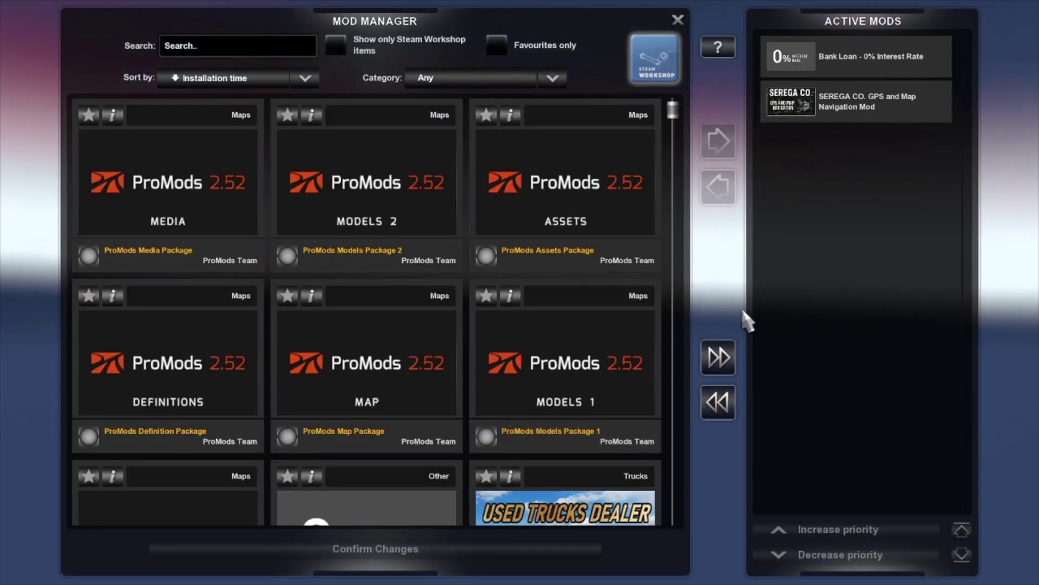
{"action": "left_click", "coordinate": [719, 403]}
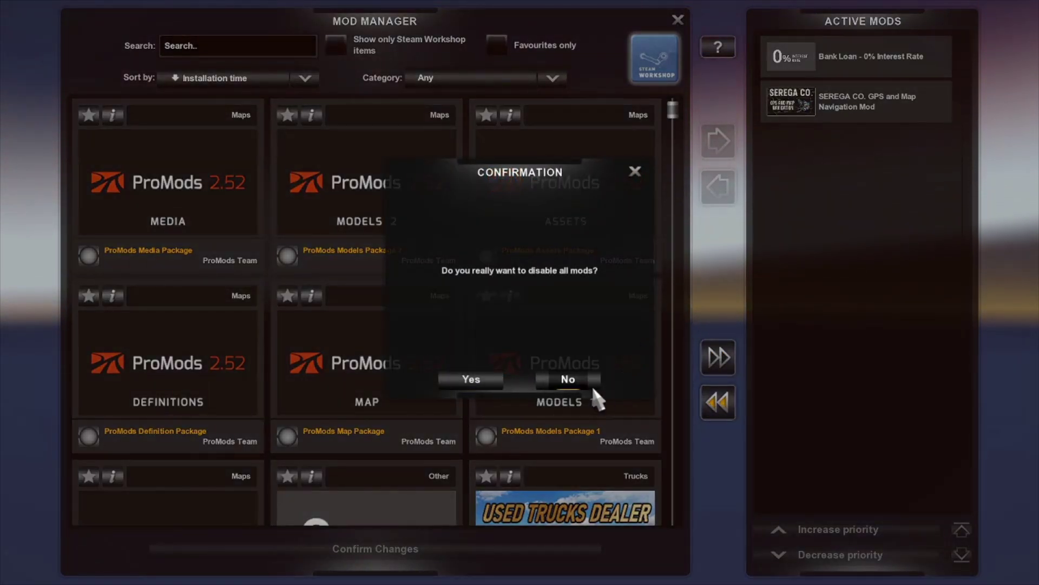
{"action": "left_click", "coordinate": [569, 379]}
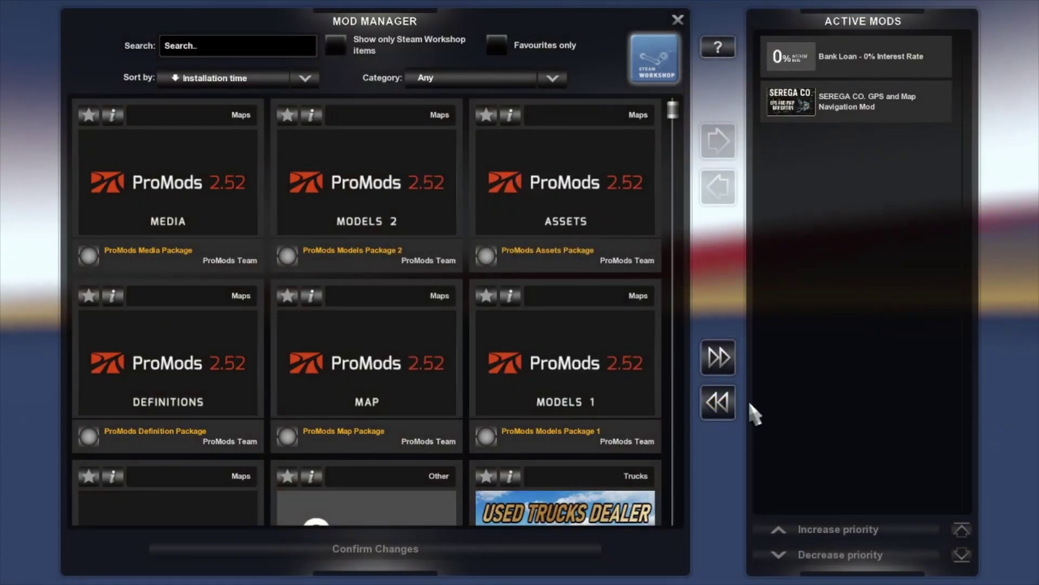
{"action": "left_click", "coordinate": [719, 403]}
{"action": "left_click", "coordinate": [479, 381]}
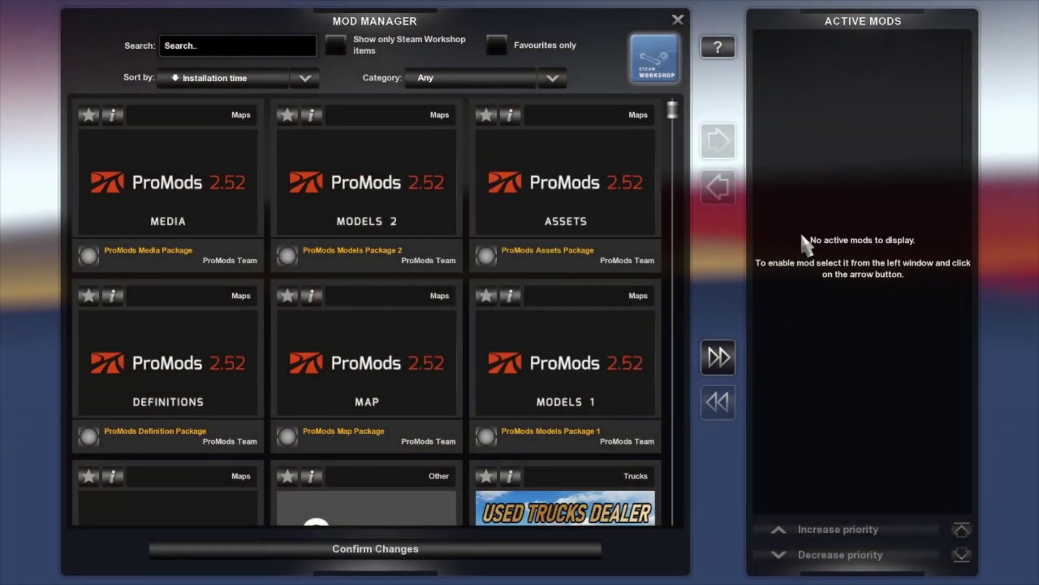
Step: Activate the ProMods Assets Package, followed by Models Package 1, Models Package 2 and Models Package 3
{"action": "scroll", "coordinate": [485, 367], "scroll_direction": "down", "scroll_amount": 1}
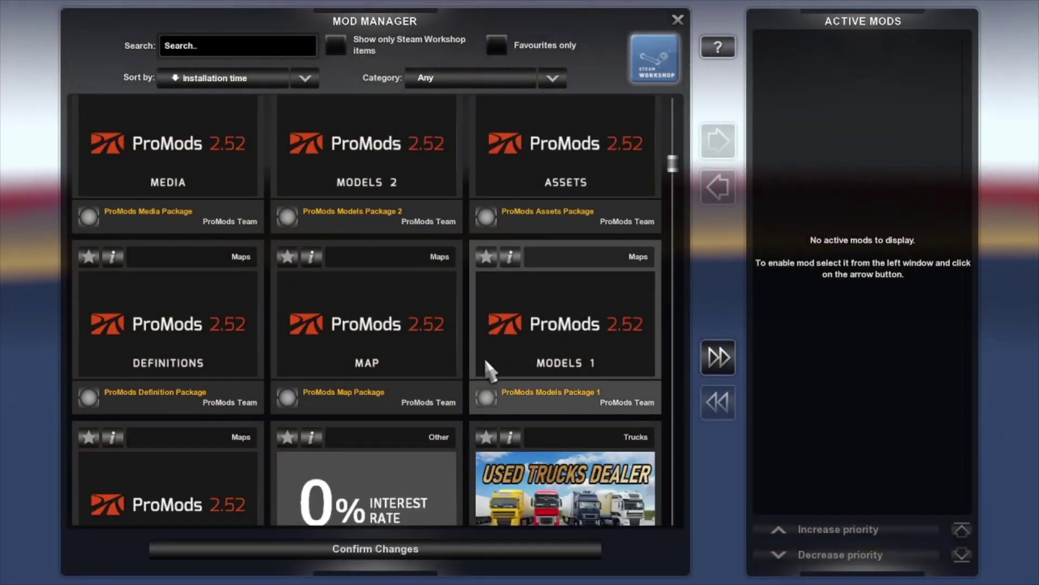
{"action": "scroll", "coordinate": [485, 361], "scroll_direction": "up", "scroll_amount": 1}
{"action": "double_click", "coordinate": [493, 268]}
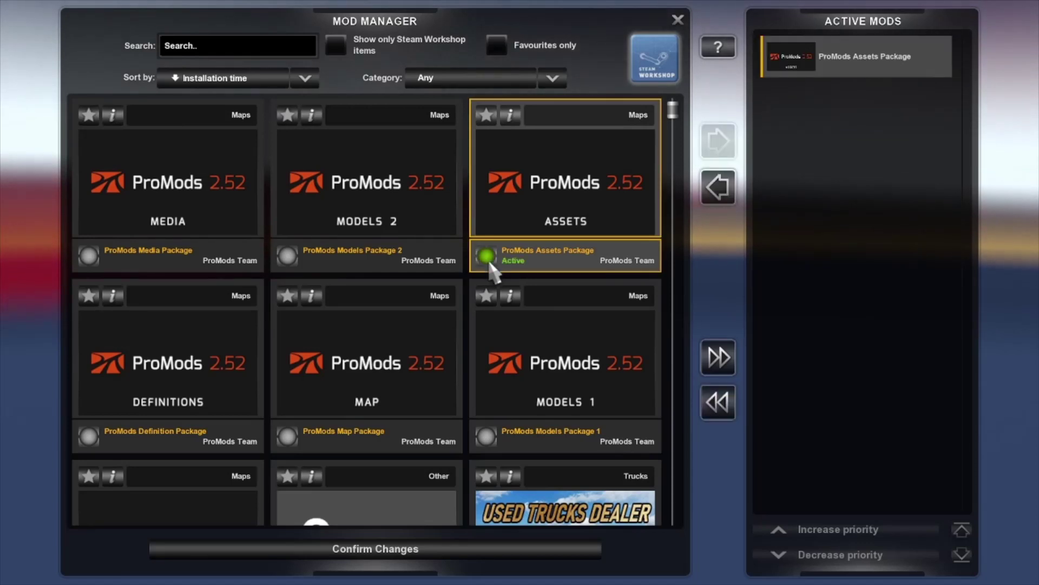
{"action": "double_click", "coordinate": [490, 438]}
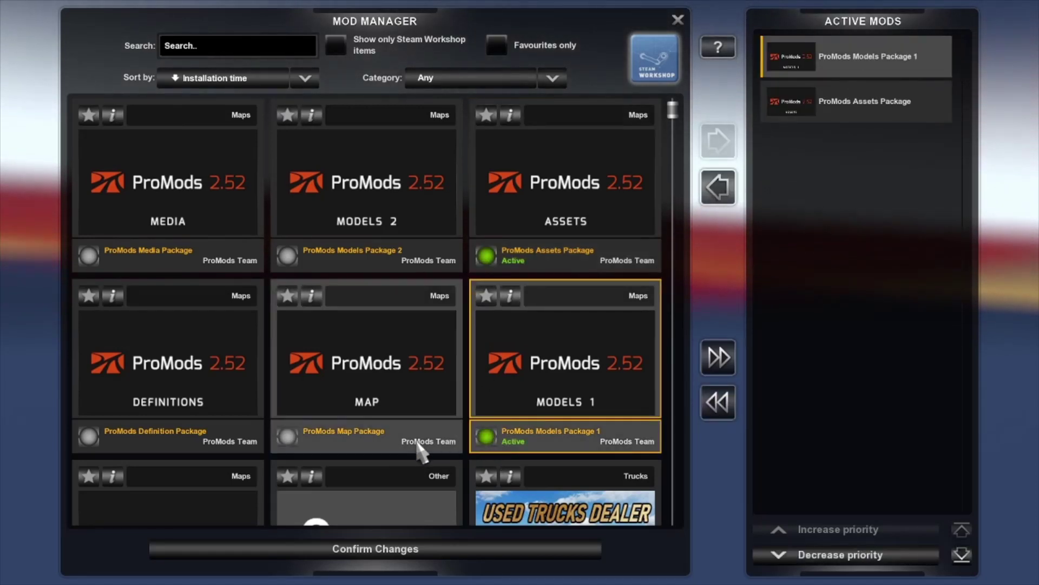
{"action": "double_click", "coordinate": [291, 263]}
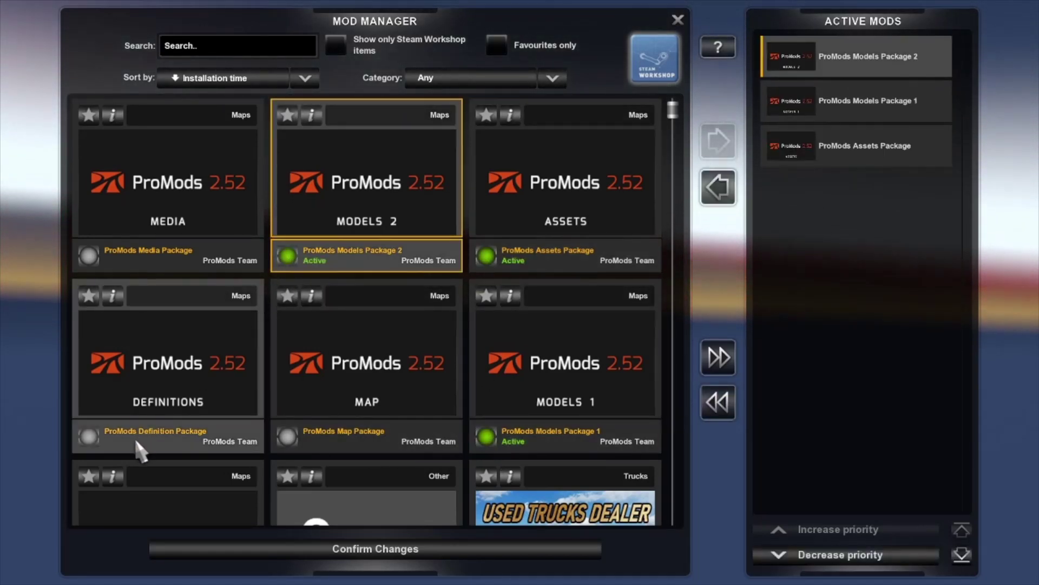
{"action": "scroll", "coordinate": [142, 448], "scroll_direction": "down", "scroll_amount": 3}
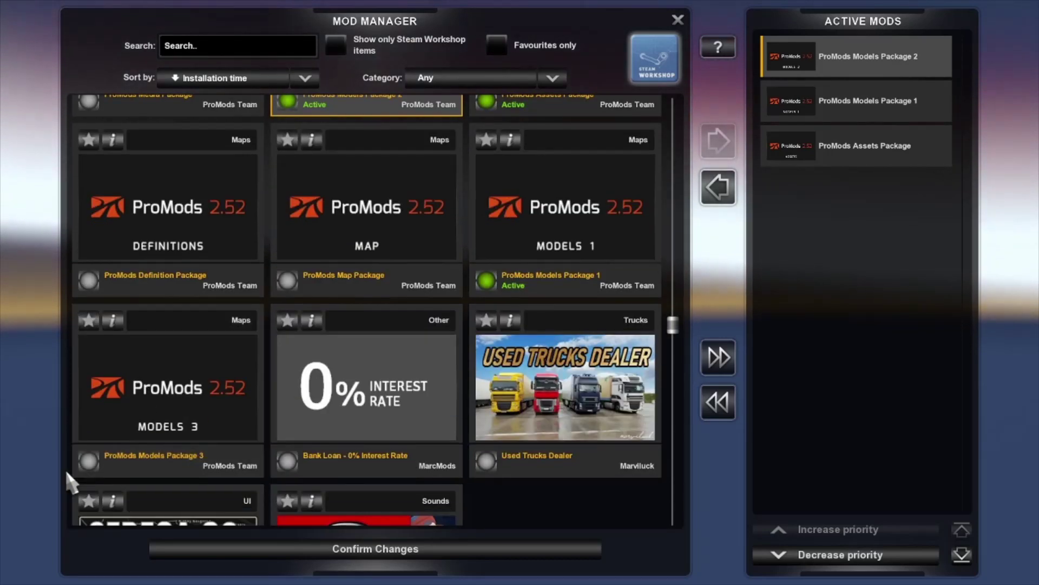
{"action": "double_click", "coordinate": [92, 465]}
Step: Activate the ProMods Media Package, Map Package and Definition Package in that order, above the models packages
{"action": "scroll", "coordinate": [212, 474], "scroll_direction": "up", "scroll_amount": 3}
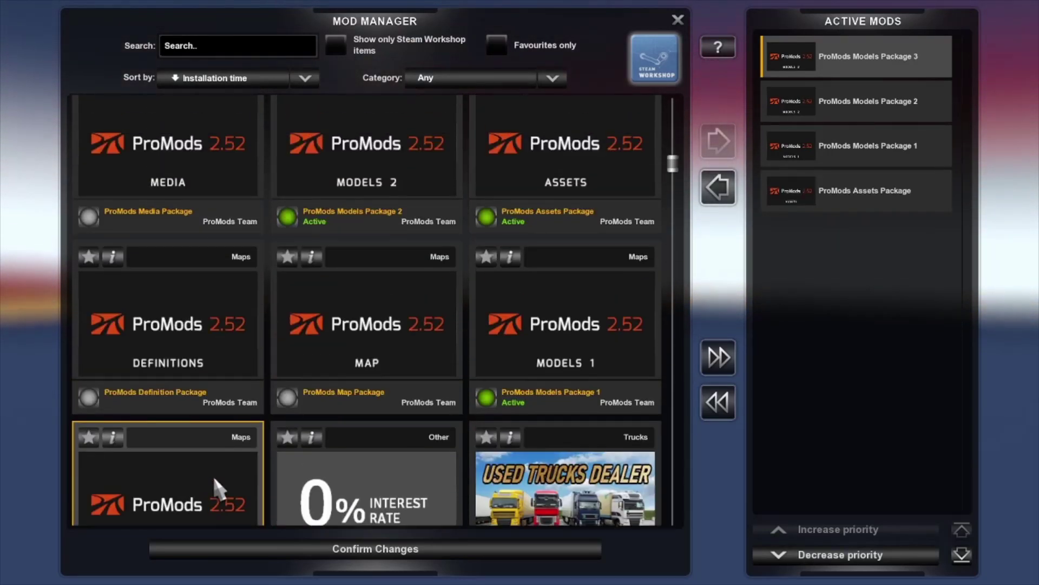
{"action": "double_click", "coordinate": [89, 259]}
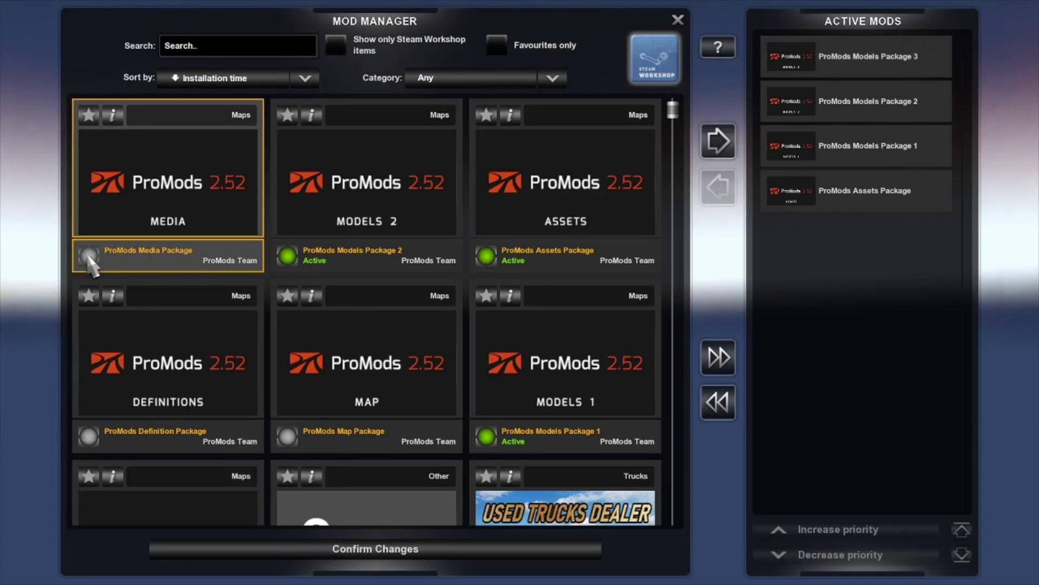
{"action": "double_click", "coordinate": [288, 436]}
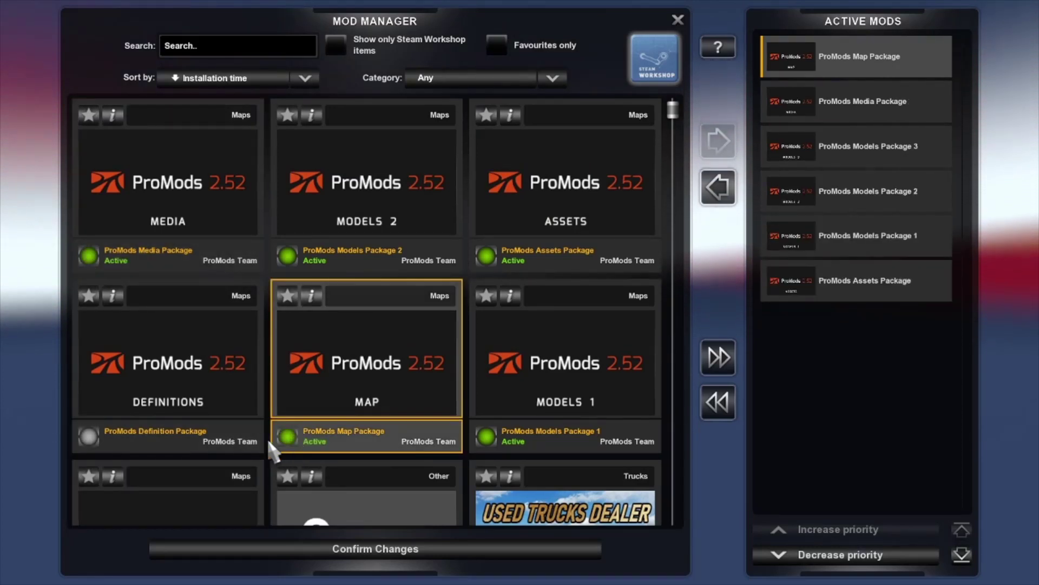
{"action": "left_click", "coordinate": [87, 441]}
{"action": "double_click", "coordinate": [84, 450]}
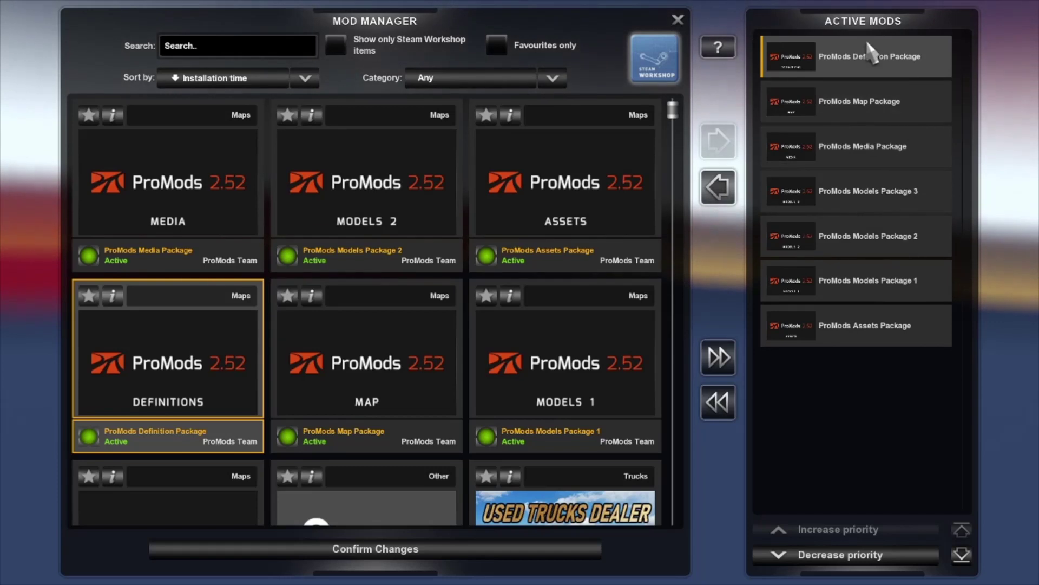
Step: Check the rest of the available mods in the list and confirm the mod changes
{"action": "scroll", "coordinate": [434, 440], "scroll_direction": "down", "scroll_amount": 1}
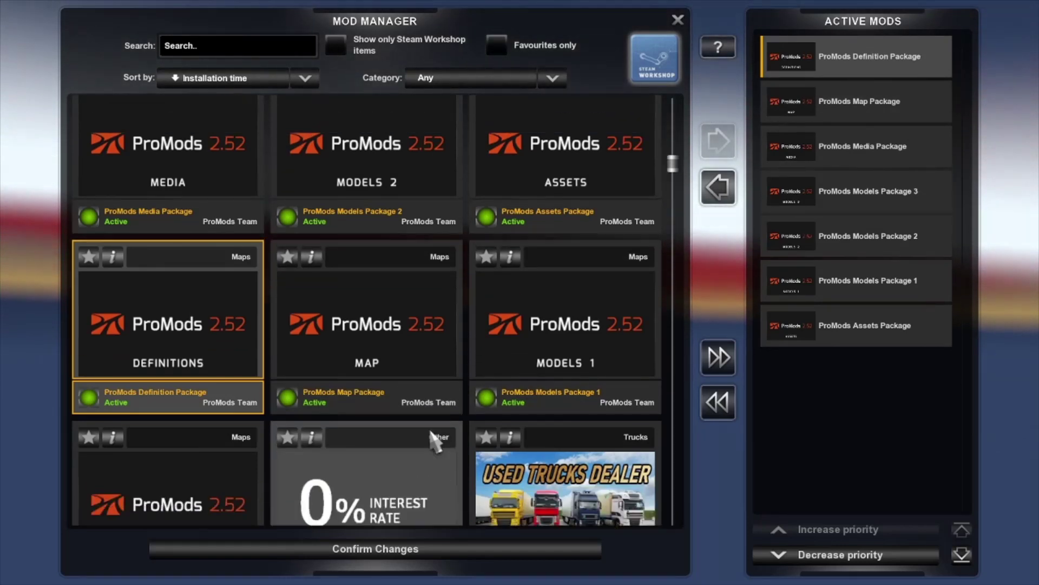
{"action": "scroll", "coordinate": [434, 436], "scroll_direction": "up", "scroll_amount": 1}
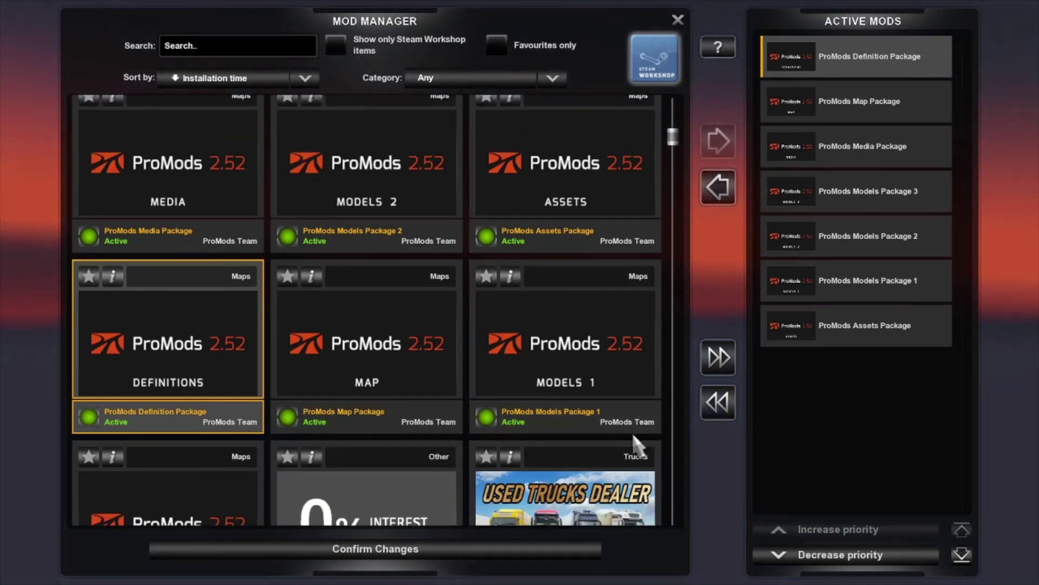
{"action": "scroll", "coordinate": [631, 433], "scroll_direction": "down", "scroll_amount": 3}
{"action": "scroll", "coordinate": [471, 461], "scroll_direction": "down", "scroll_amount": 2}
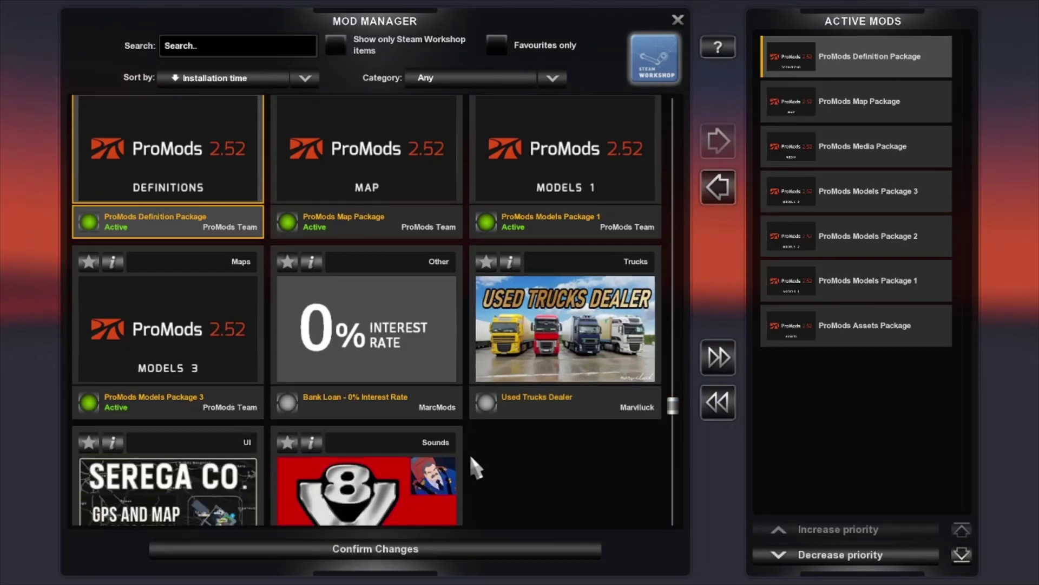
{"action": "scroll", "coordinate": [470, 453], "scroll_direction": "down", "scroll_amount": 1}
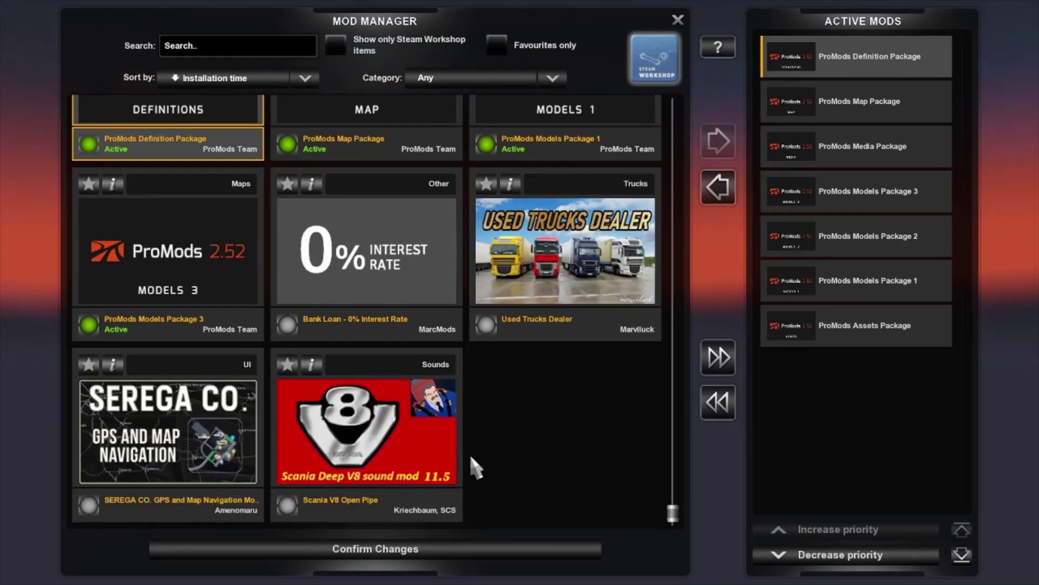
{"action": "left_click", "coordinate": [466, 547]}
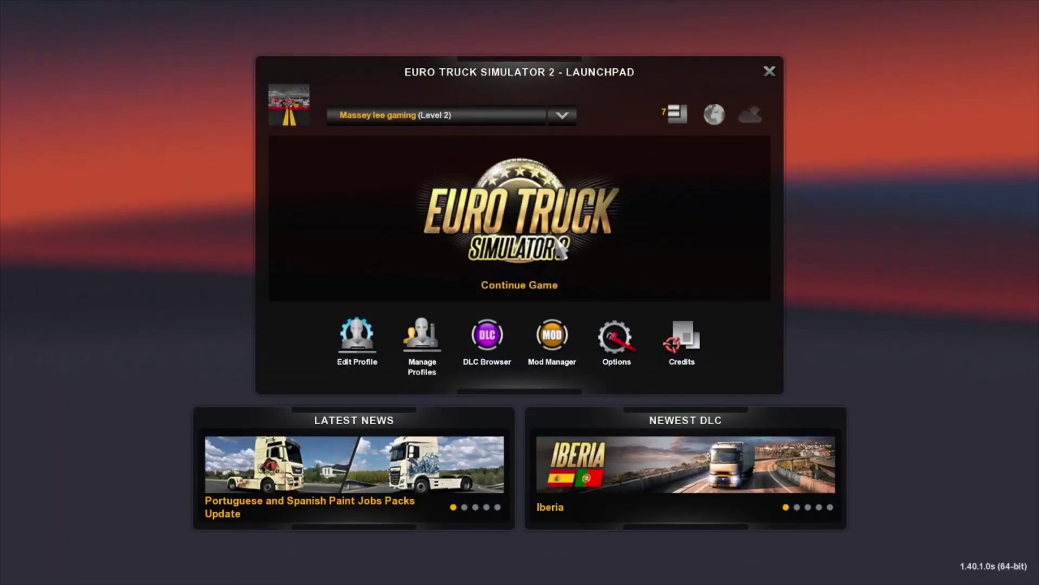
Step: Continue the game by loading the Week 1 Tuesday 15:05 autosave despite its missing mod dependencies
{"action": "left_click", "coordinate": [578, 289]}
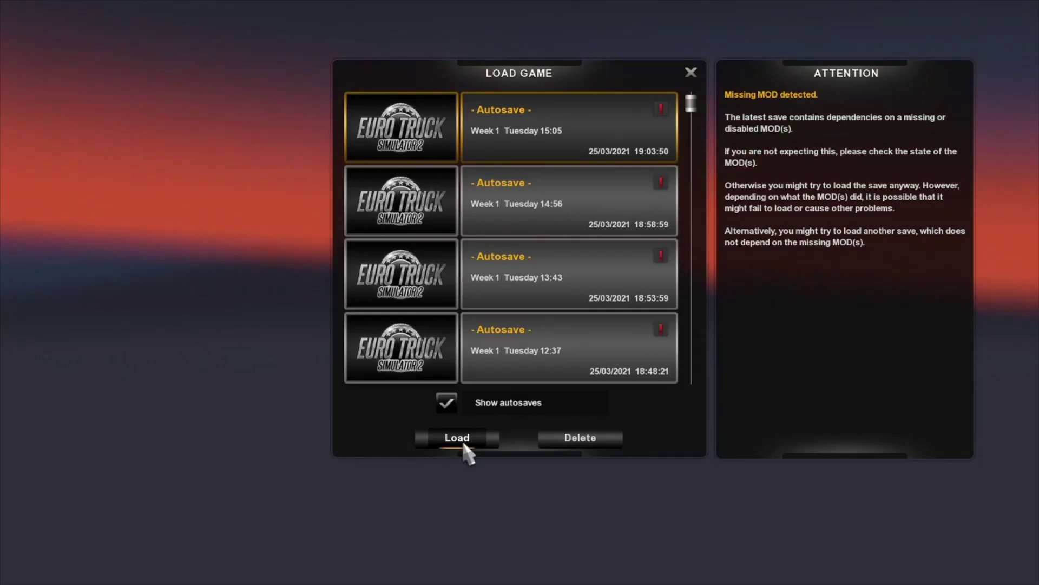
{"action": "left_click", "coordinate": [464, 449]}
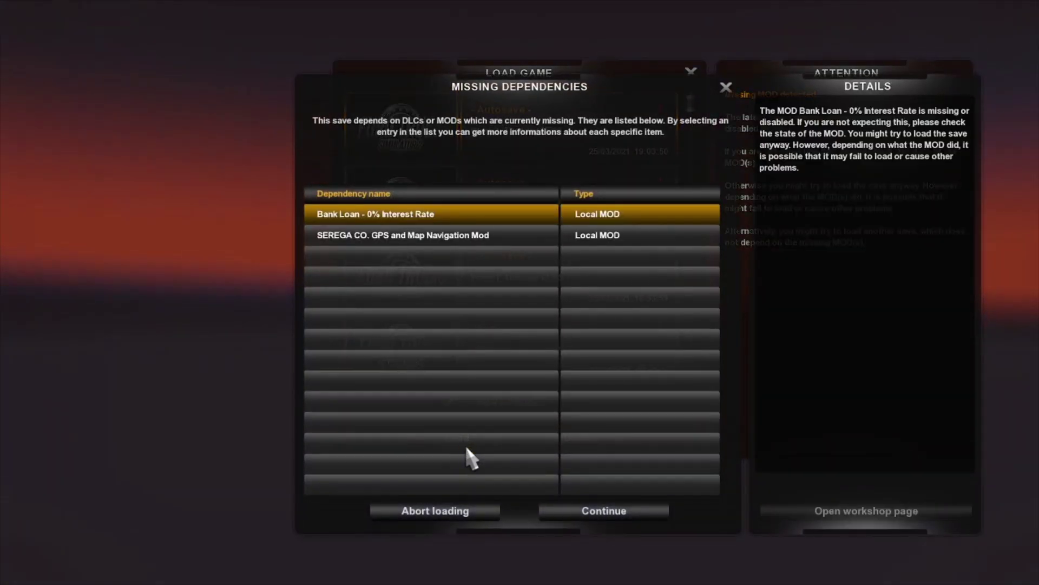
{"action": "left_click", "coordinate": [622, 511]}
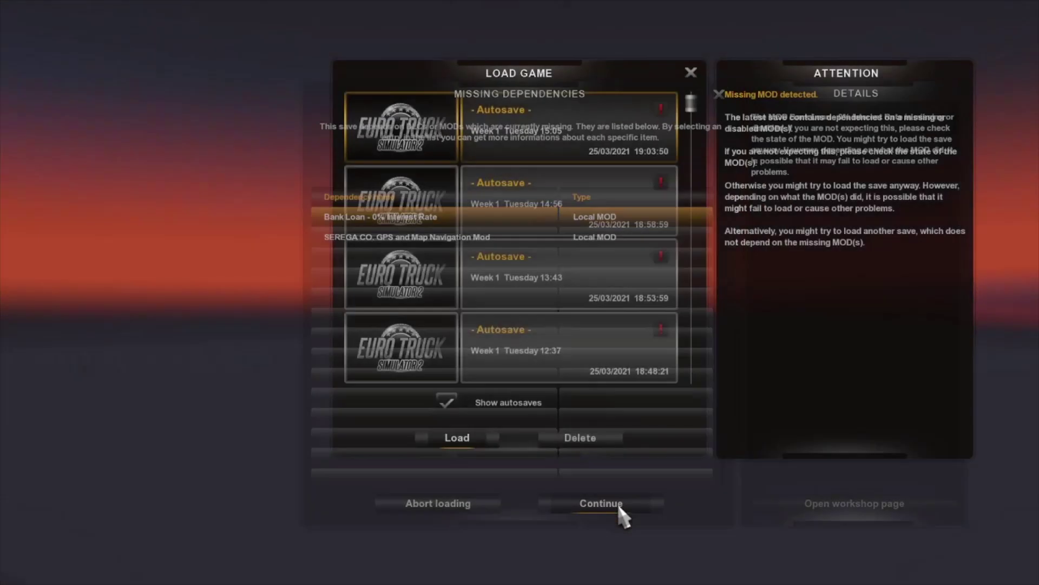